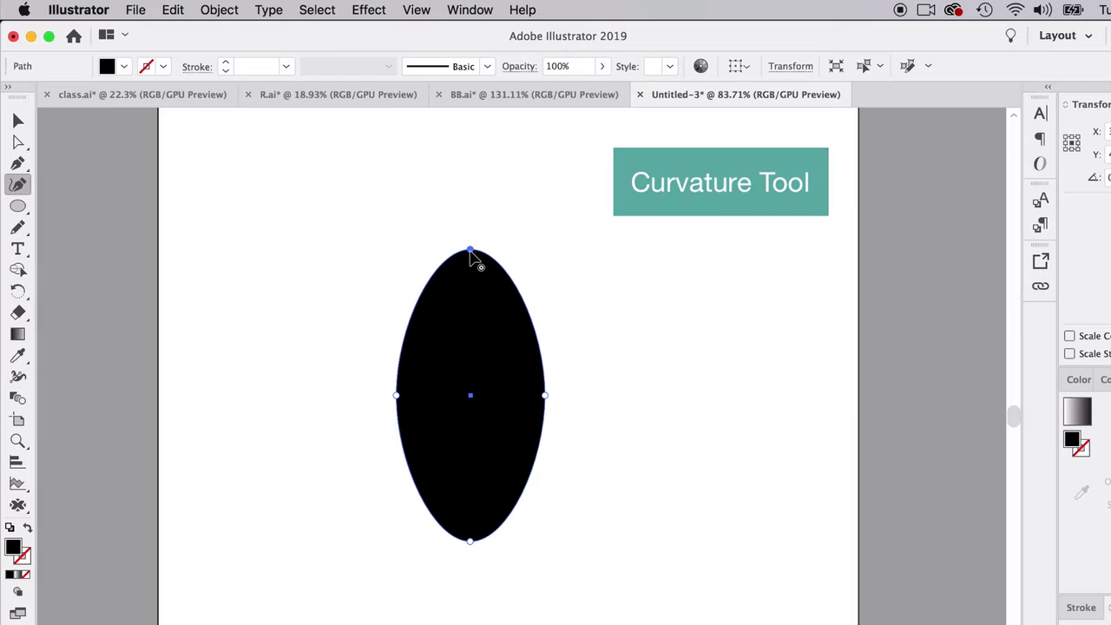
- Convert the black ellipse's top anchor to a sharp corner and raise its bottom anchor slightly with the Curvature tool to form a leaf
{"action": "double_click", "coordinate": [470, 251]}
{"action": "double_click", "coordinate": [470, 251]}
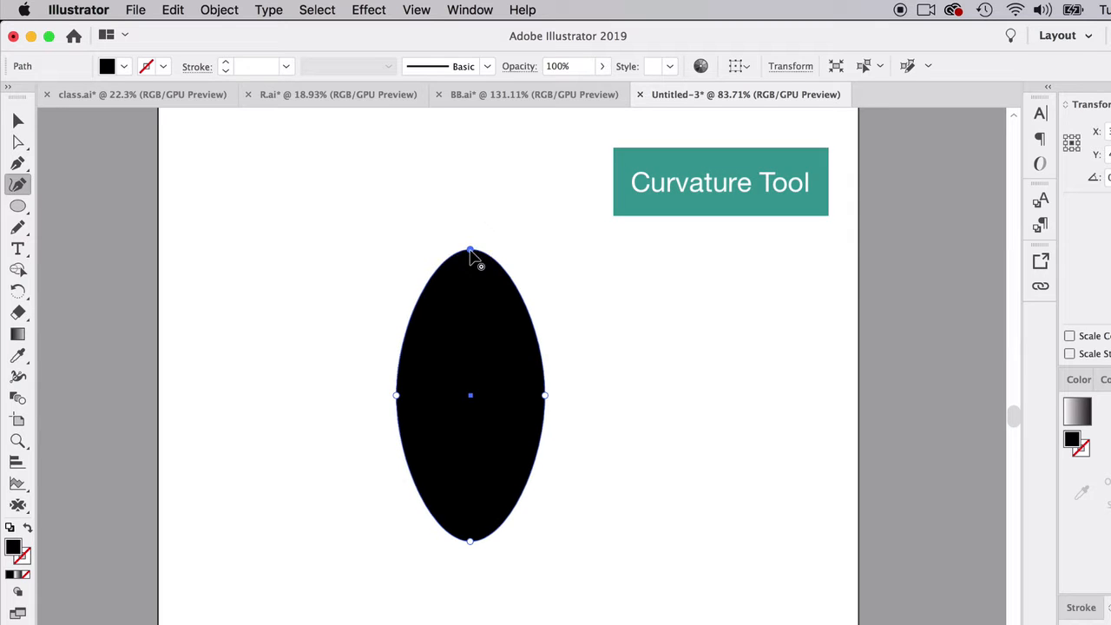
{"action": "double_click", "coordinate": [469, 251]}
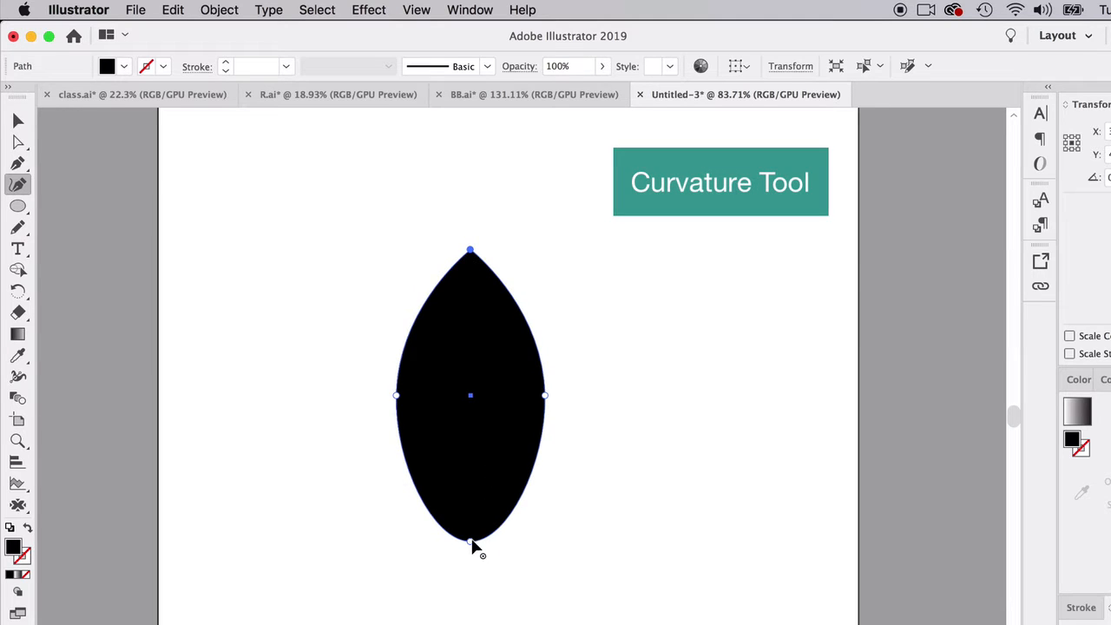
{"action": "left_click_drag", "start_coordinate": [470, 541], "coordinate": [472, 510]}
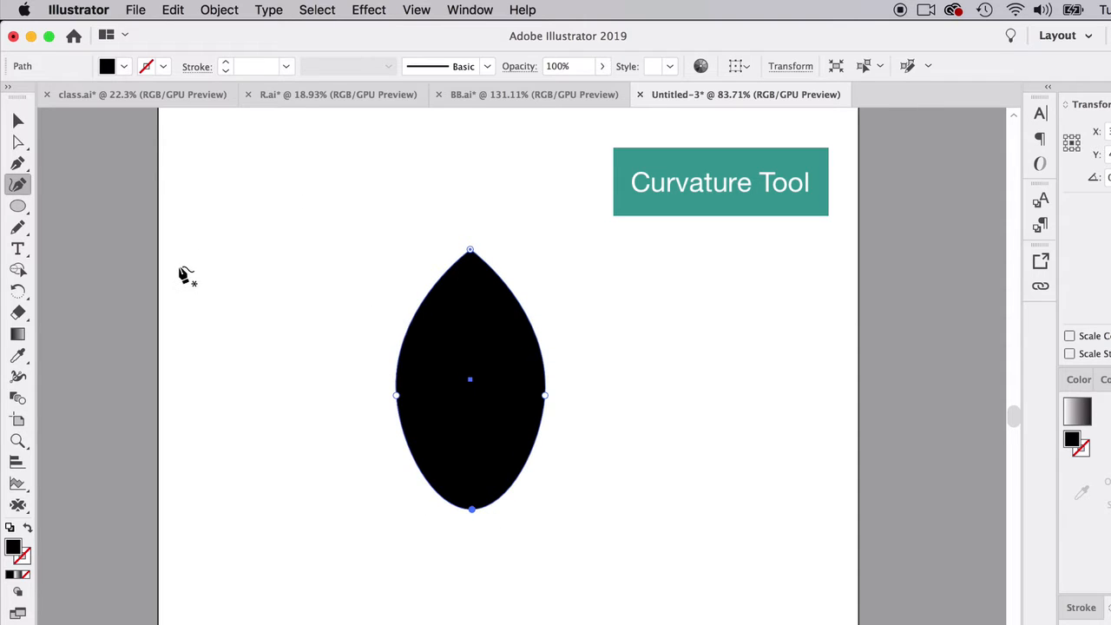
- Swap the leaf's fill and stroke to leave a black outline without fill, and scale it down to a small leaf
{"action": "left_click", "coordinate": [27, 529]}
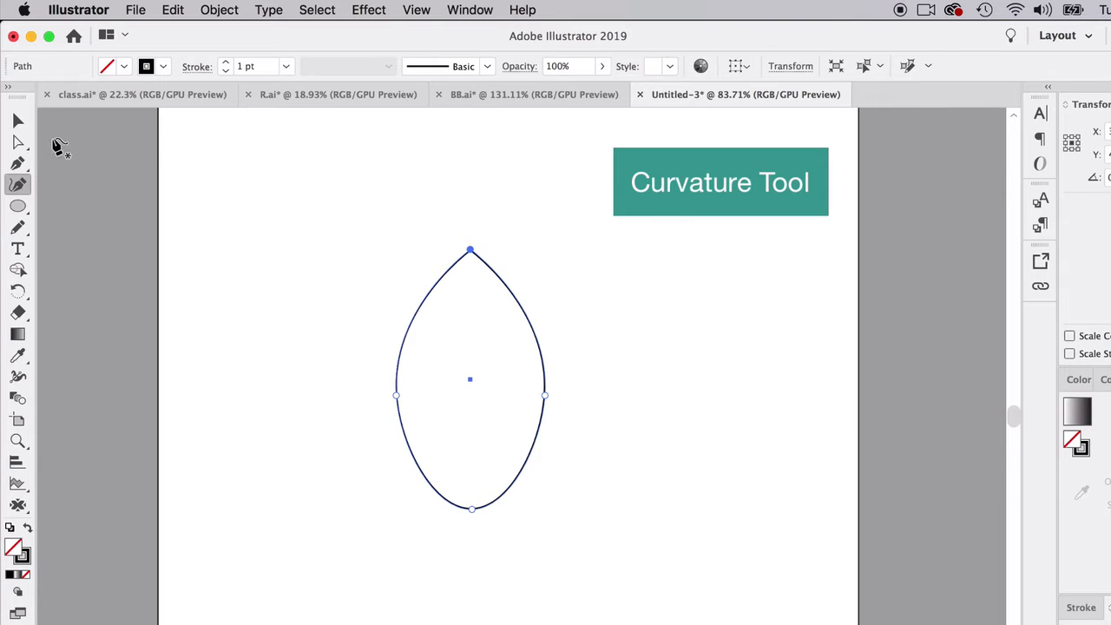
{"action": "left_click", "coordinate": [18, 120]}
{"action": "left_click_drag", "start_coordinate": [544, 251], "coordinate": [441, 431]}
{"action": "left_click_drag", "start_coordinate": [404, 348], "coordinate": [403, 348]}
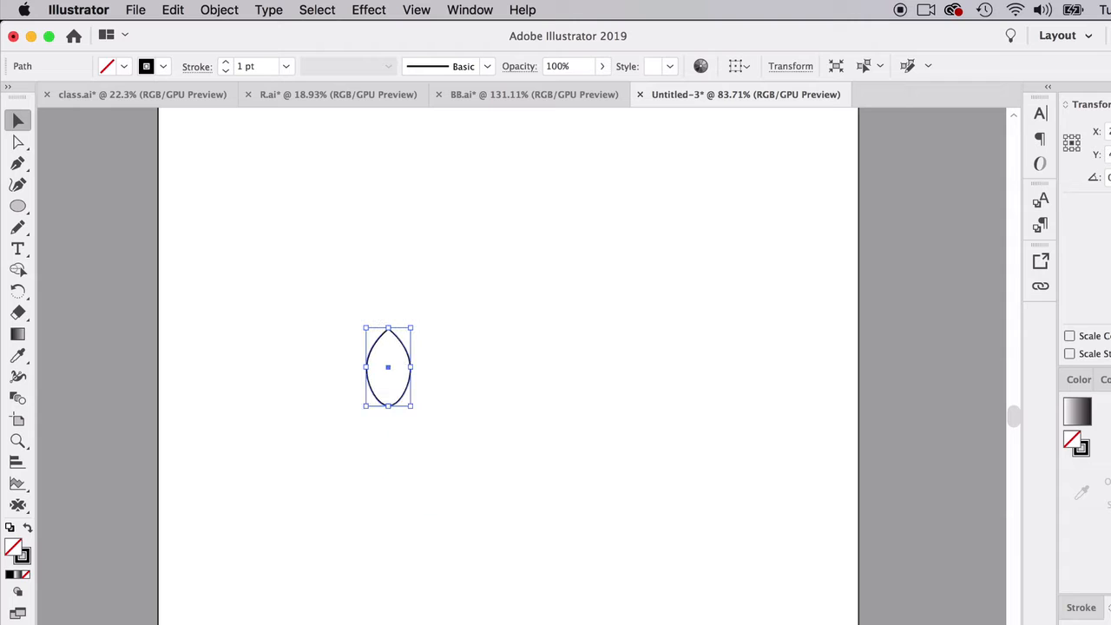
- Set the leaf outline's stroke weight to 4 pt
{"action": "left_click", "coordinate": [1081, 608]}
{"action": "mouse_move", "coordinate": [1093, 419]}
{"action": "left_mouse_down"}
{"action": "mouse_move", "coordinate": [782, 267]}
{"action": "mouse_move", "coordinate": [699, 265]}
{"action": "left_mouse_up"}
{"action": "left_click", "coordinate": [746, 282]}
{"action": "left_click", "coordinate": [746, 282]}
{"action": "left_click", "coordinate": [746, 282]}
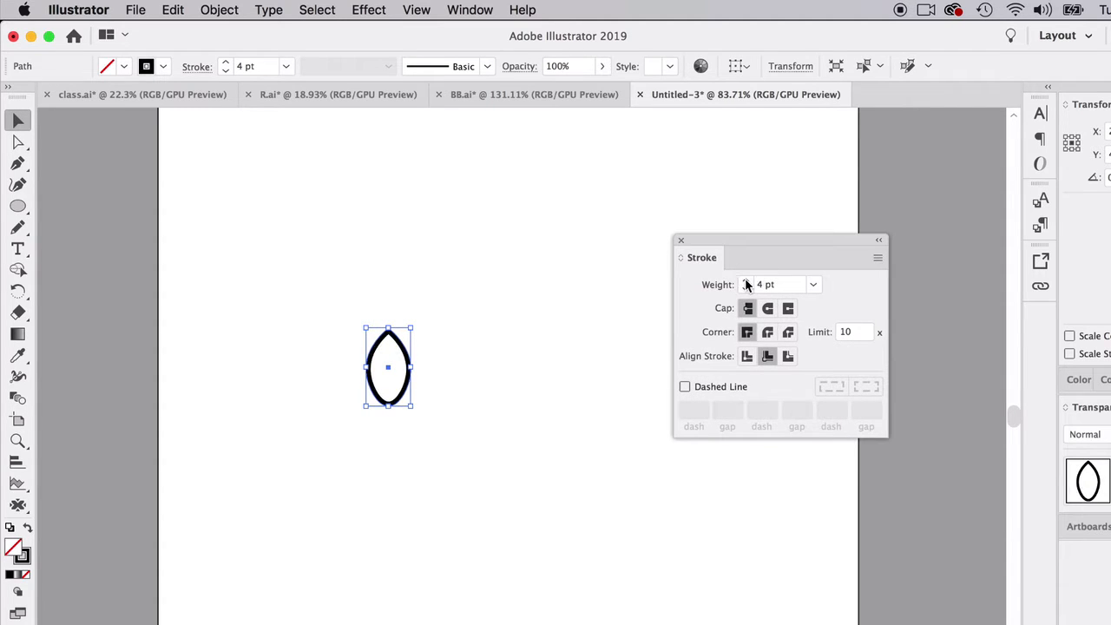
{"action": "left_click", "coordinate": [324, 387]}
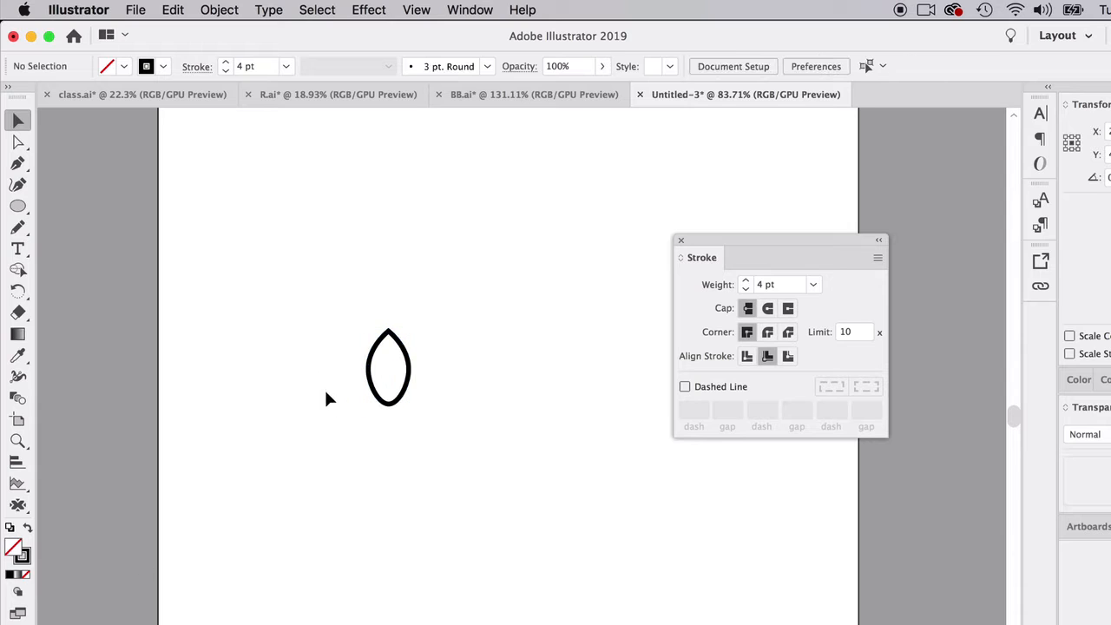
- Move the leaf slightly down and to the right, and set its stroke colour to dark grey 4C4C4C
{"action": "left_click_drag", "start_coordinate": [401, 349], "coordinate": [415, 369]}
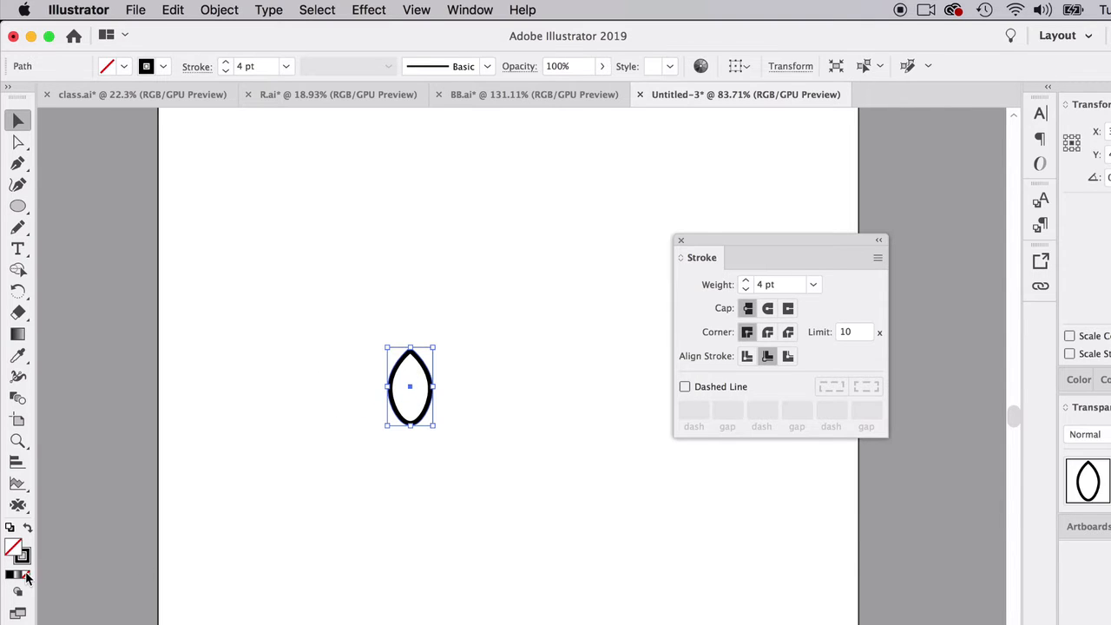
{"action": "double_click", "coordinate": [22, 556]}
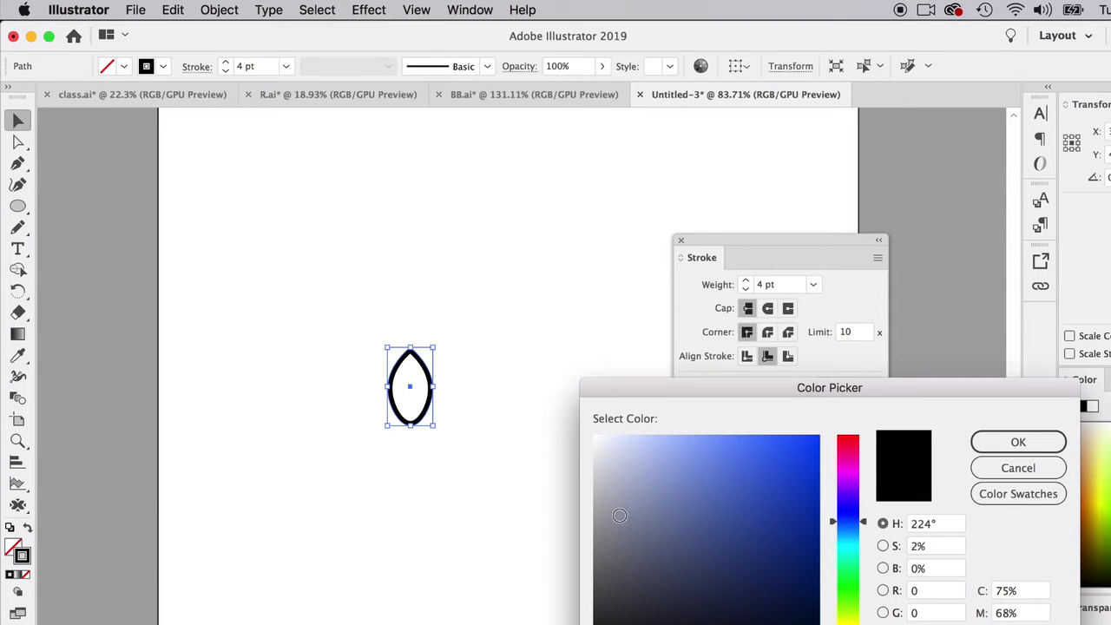
{"action": "left_click_drag", "start_coordinate": [625, 603], "coordinate": [592, 594]}
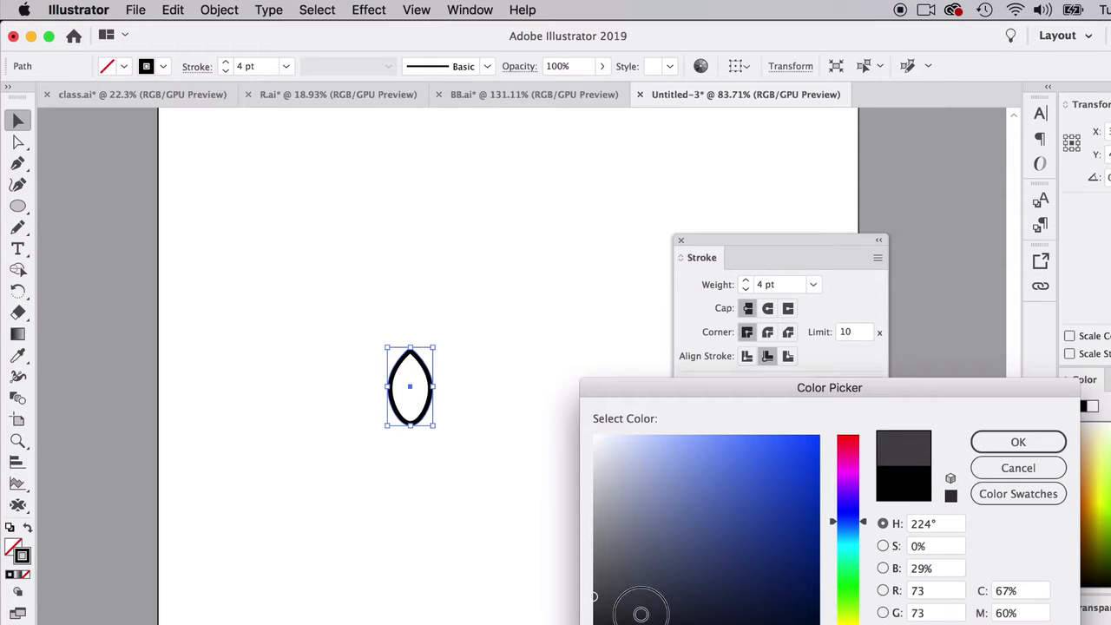
{"action": "left_click_drag", "start_coordinate": [634, 618], "coordinate": [599, 624]}
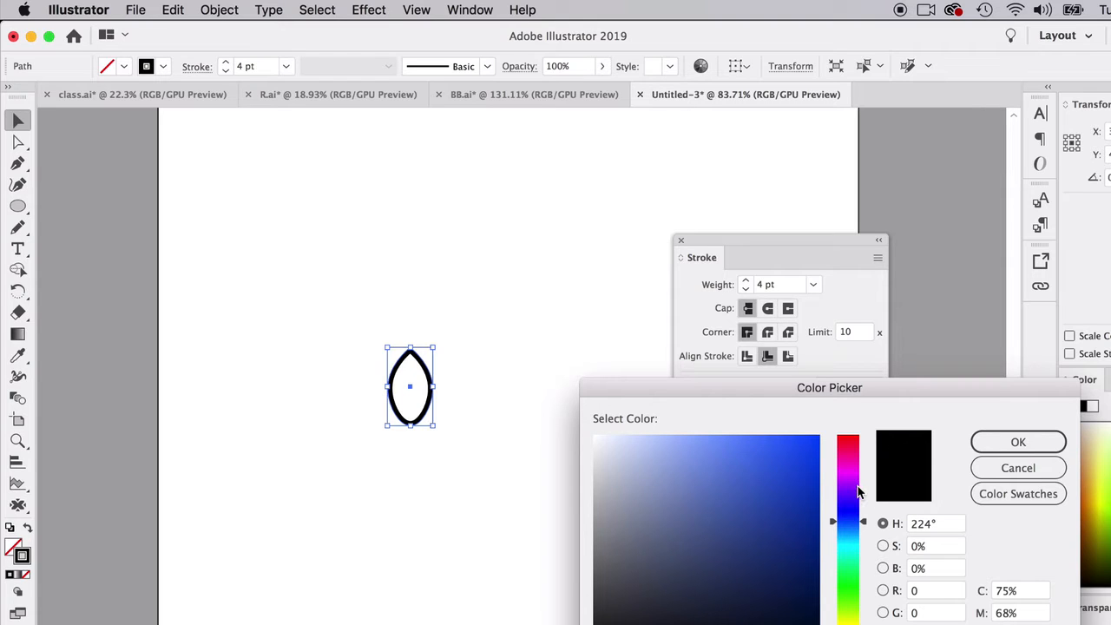
{"action": "left_click", "coordinate": [598, 603]}
{"action": "left_click_drag", "start_coordinate": [598, 603], "coordinate": [595, 591]}
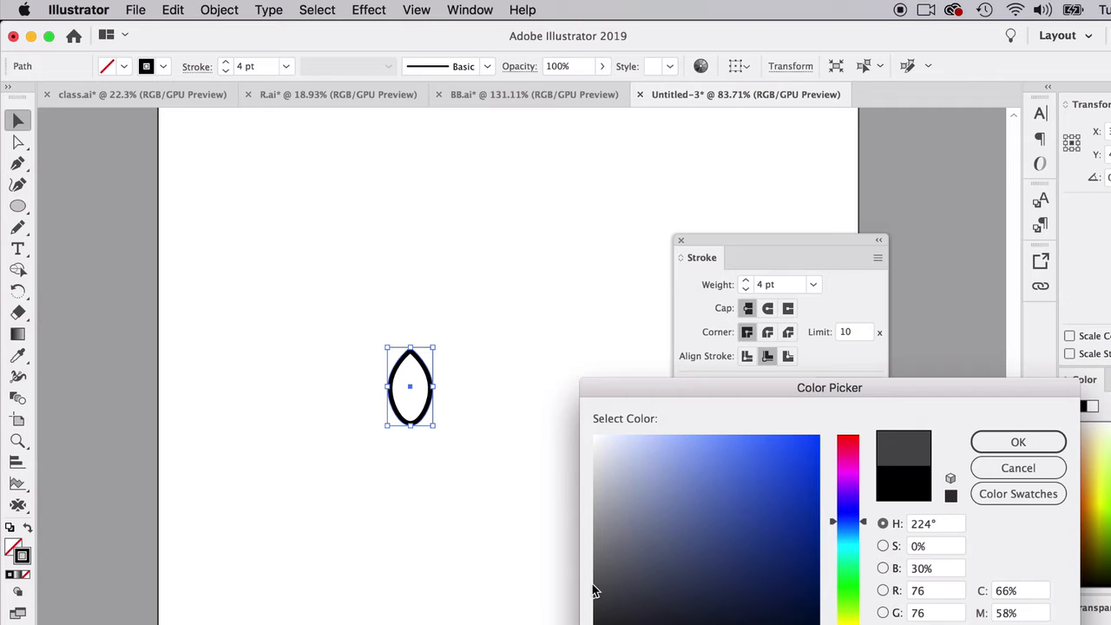
{"action": "left_click", "coordinate": [1018, 442]}
{"action": "left_click", "coordinate": [511, 350]}
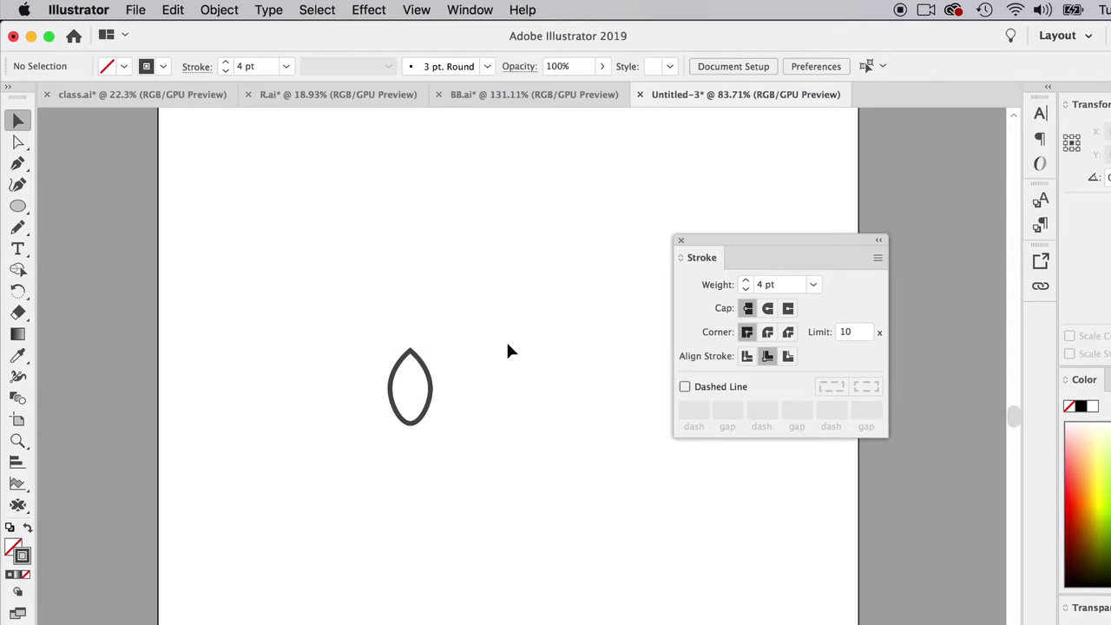
- Draw a short diagonal line sloping down to the right in the lower left half of the leaf with the Pen tool
{"action": "scroll", "coordinate": [483, 432], "scroll_direction": "up", "scroll_amount": 10}
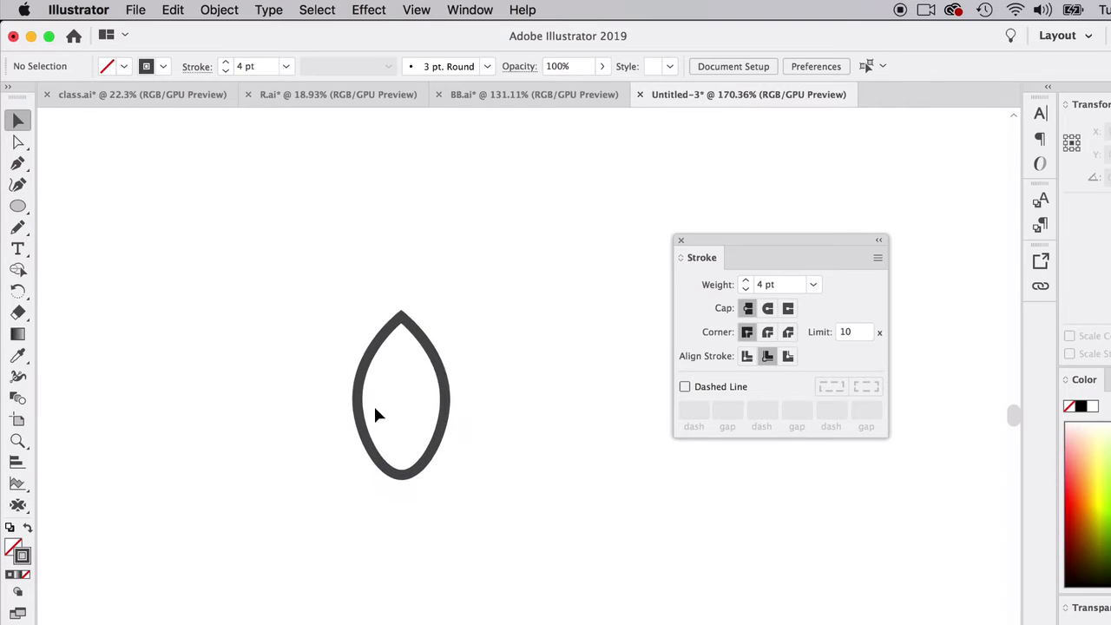
{"action": "scroll", "coordinate": [375, 415], "scroll_direction": "up", "scroll_amount": 2}
{"action": "left_click", "coordinate": [17, 163]}
{"action": "scroll", "coordinate": [318, 391], "scroll_direction": "up", "scroll_amount": 5}
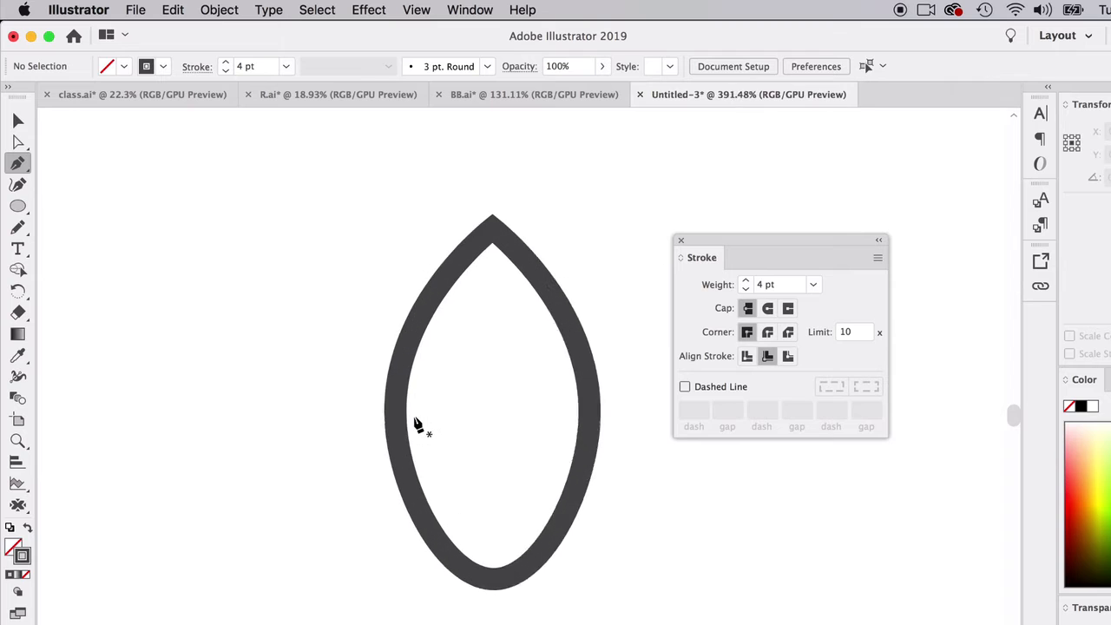
{"action": "scroll", "coordinate": [417, 424], "scroll_direction": "up", "scroll_amount": 1}
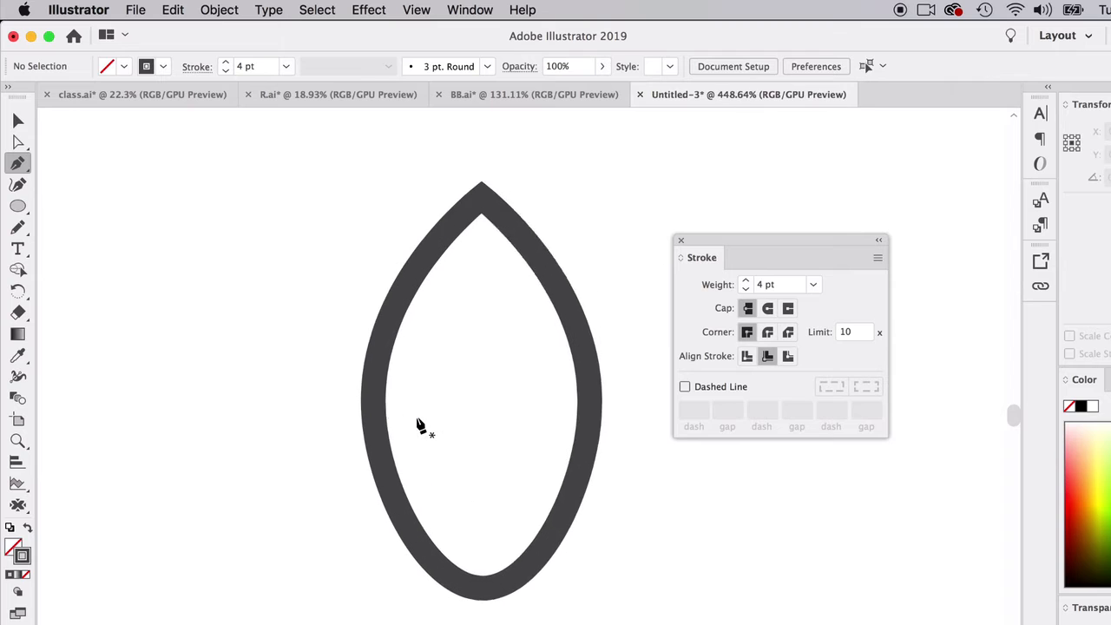
{"action": "left_click", "coordinate": [417, 489]}
{"action": "left_click", "coordinate": [350, 424]}
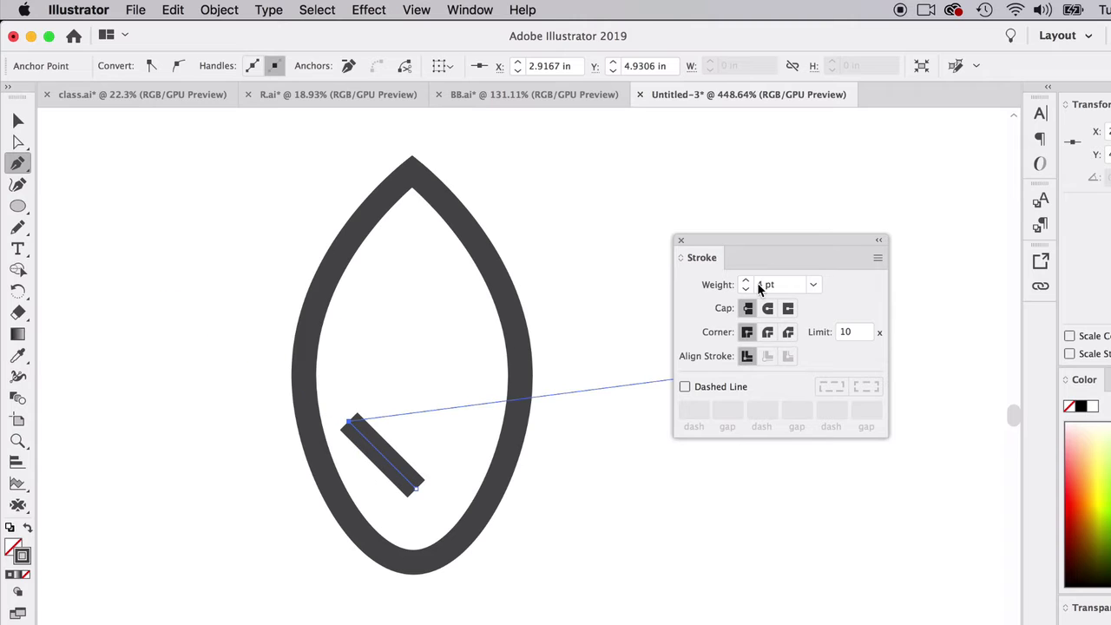
- Give the diagonal line round caps and a 3 pt stroke weight
{"action": "left_click", "coordinate": [770, 311]}
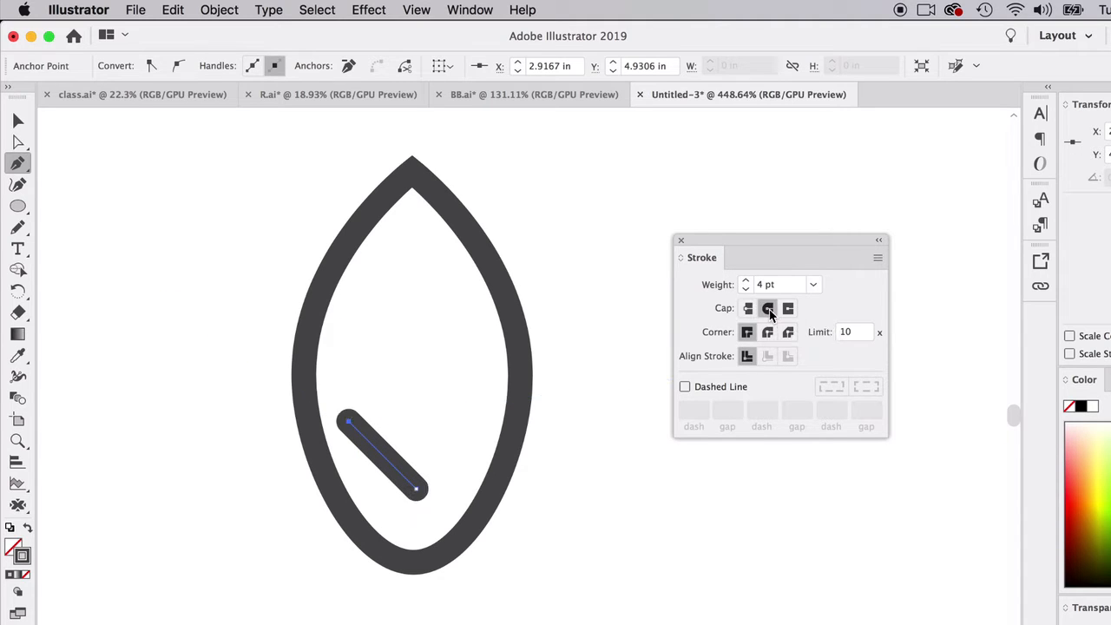
{"action": "left_click", "coordinate": [19, 120]}
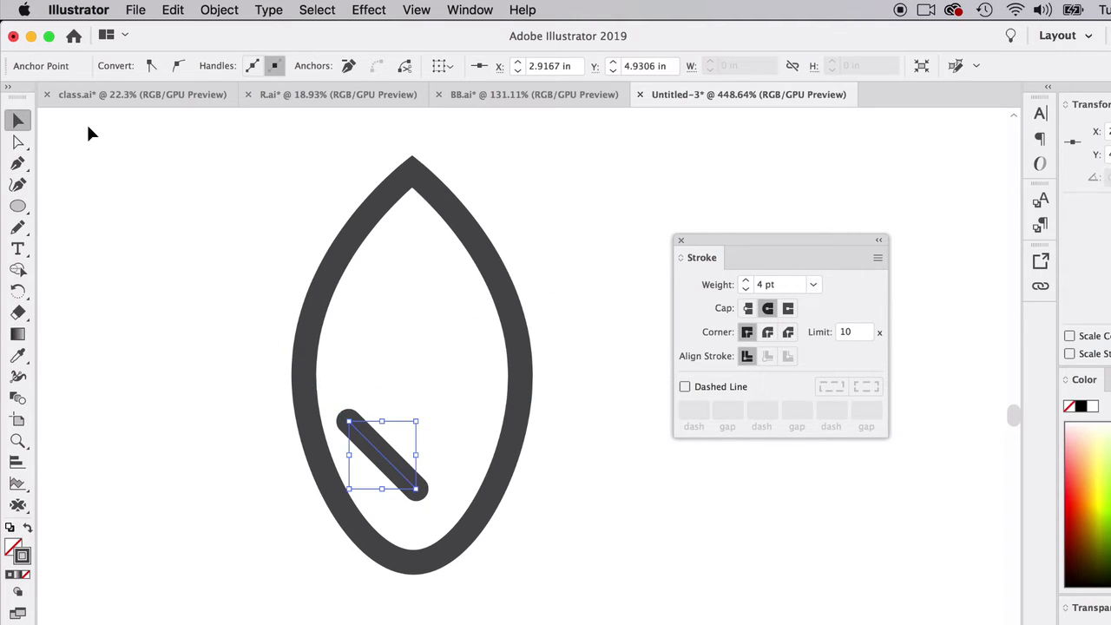
{"action": "left_click", "coordinate": [746, 290]}
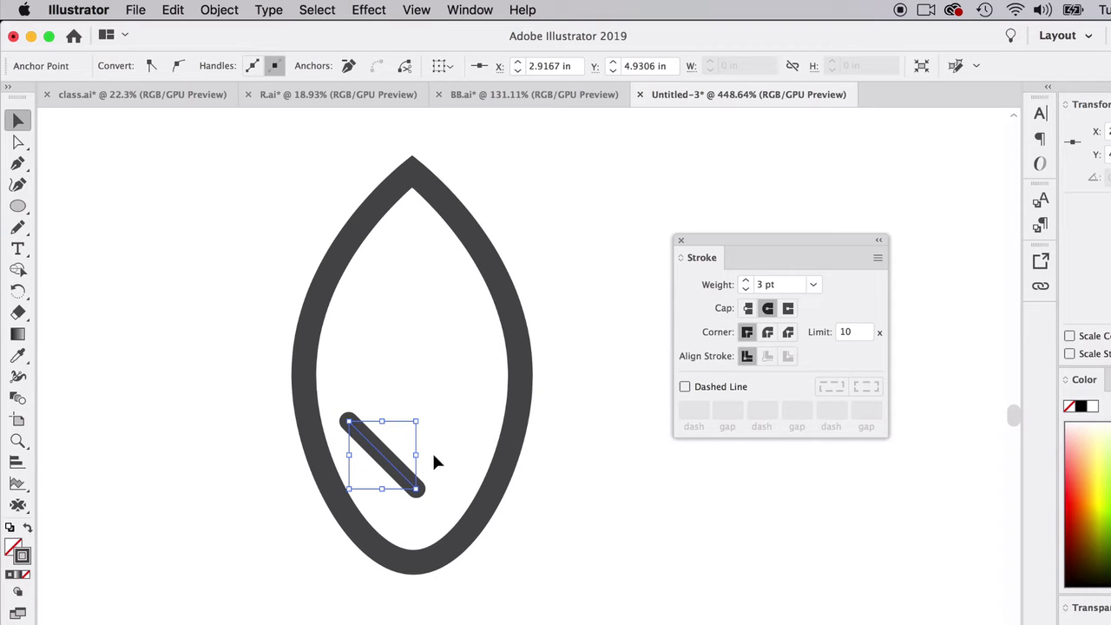
- Make two copies of the diagonal line above the original and space the three lines roughly evenly
{"action": "left_click_drag", "start_coordinate": [376, 458], "coordinate": [388, 345]}
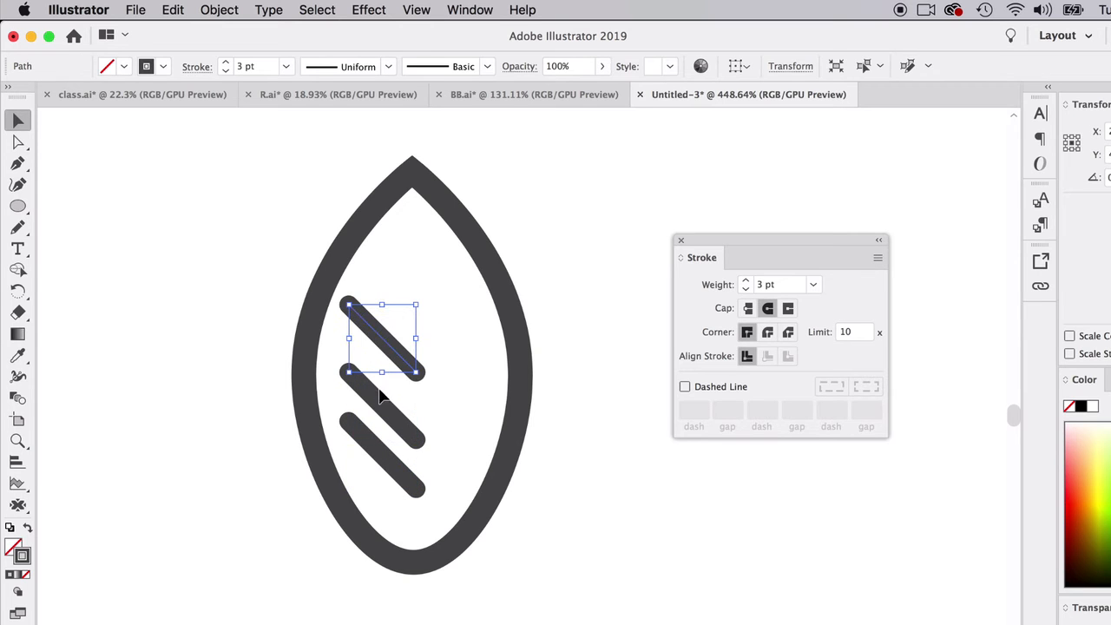
{"action": "left_click_drag", "start_coordinate": [379, 396], "coordinate": [377, 383]}
{"action": "left_click", "coordinate": [386, 346]}
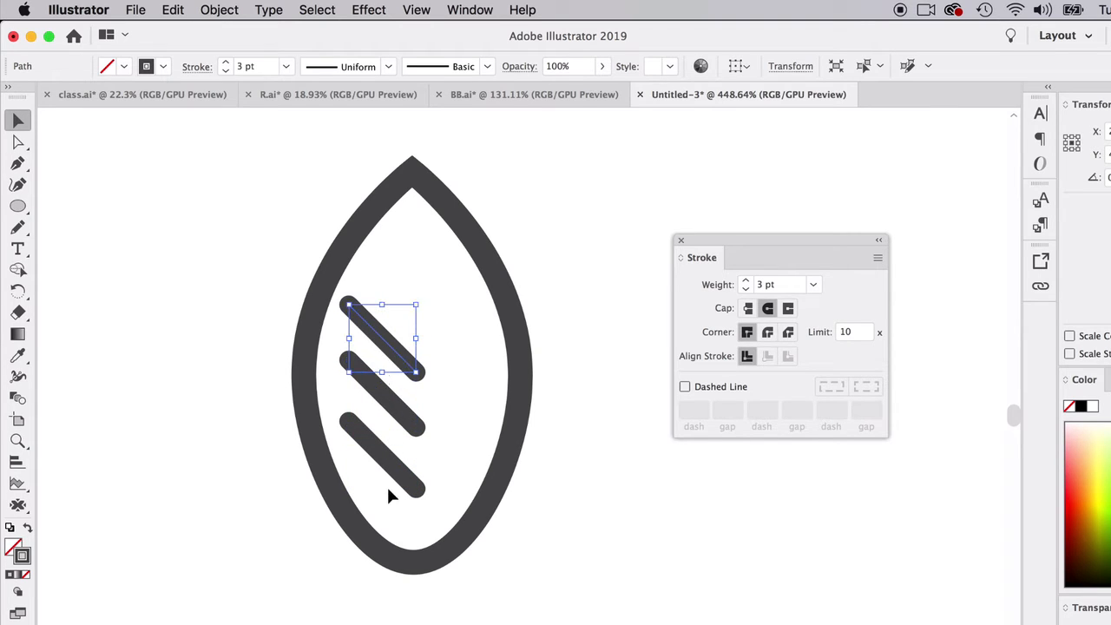
- Shorten the three diagonal lines by moving each lower-right endpoint up and to the left with the Direct Selection tool
{"action": "left_click", "coordinate": [409, 318]}
{"action": "key", "text": "super+a"}
{"action": "left_click", "coordinate": [345, 245], "text": "shift"}
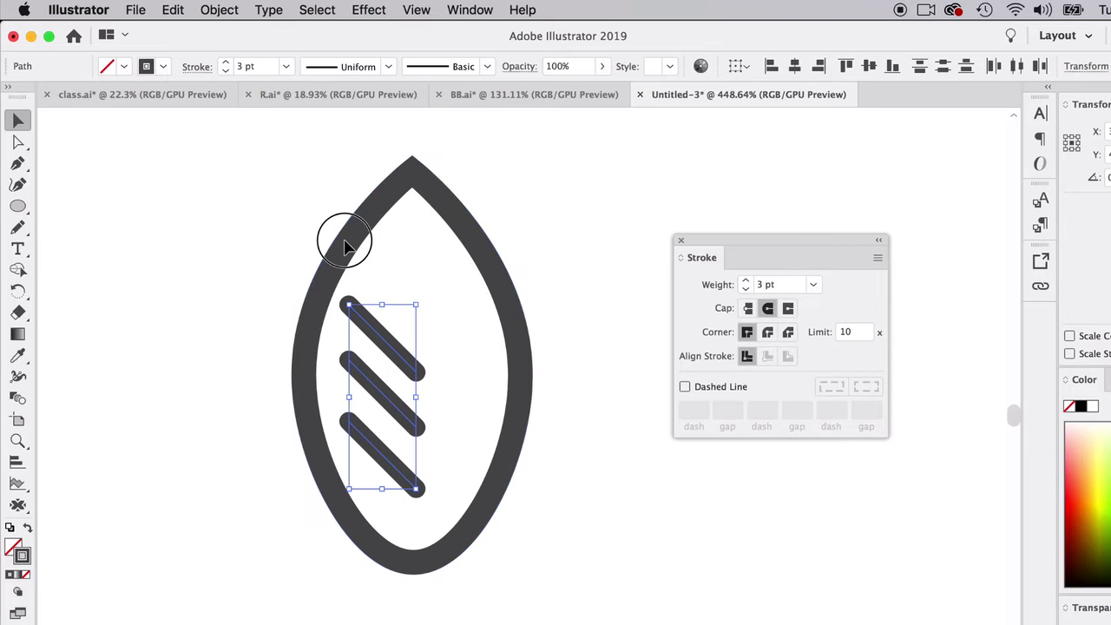
{"action": "left_click", "coordinate": [19, 141]}
{"action": "left_click", "coordinate": [418, 372]}
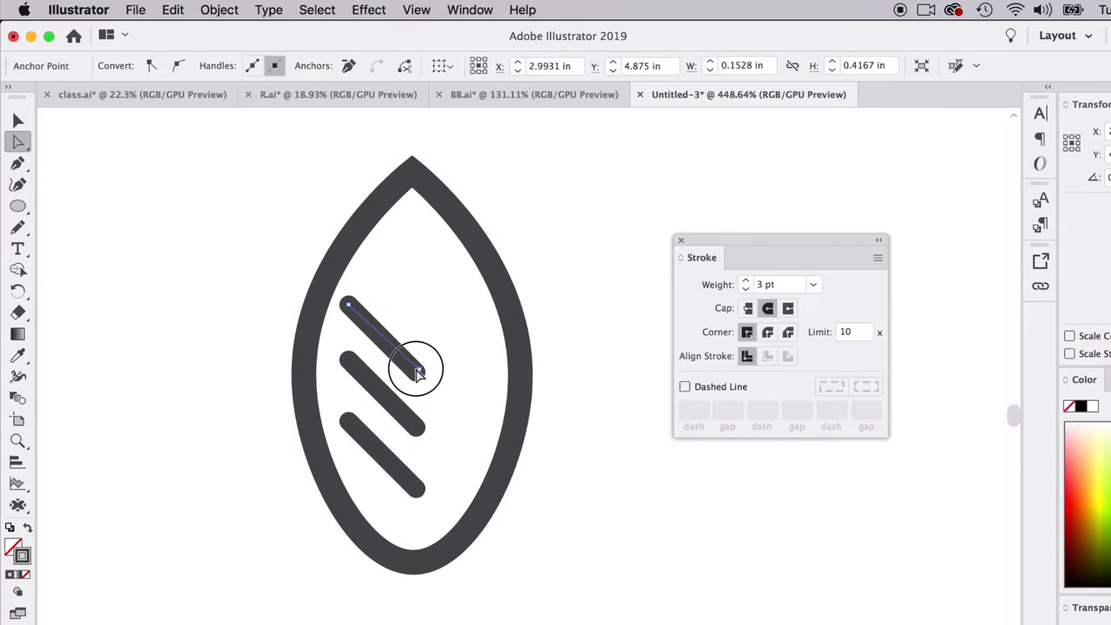
{"action": "left_click", "coordinate": [414, 403]}
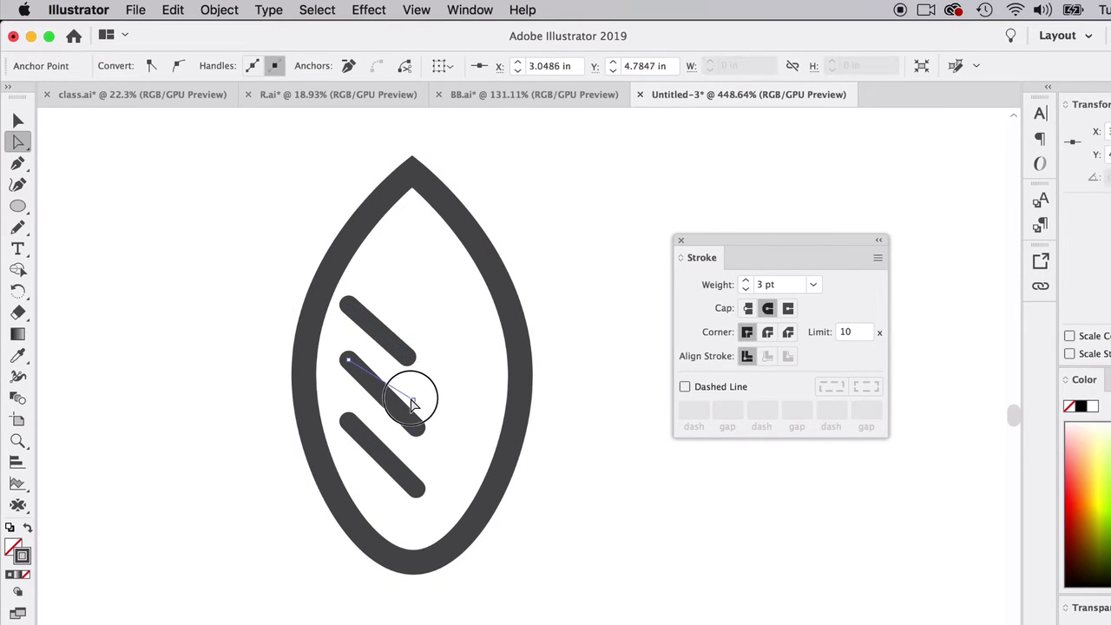
{"action": "left_click", "coordinate": [417, 487]}
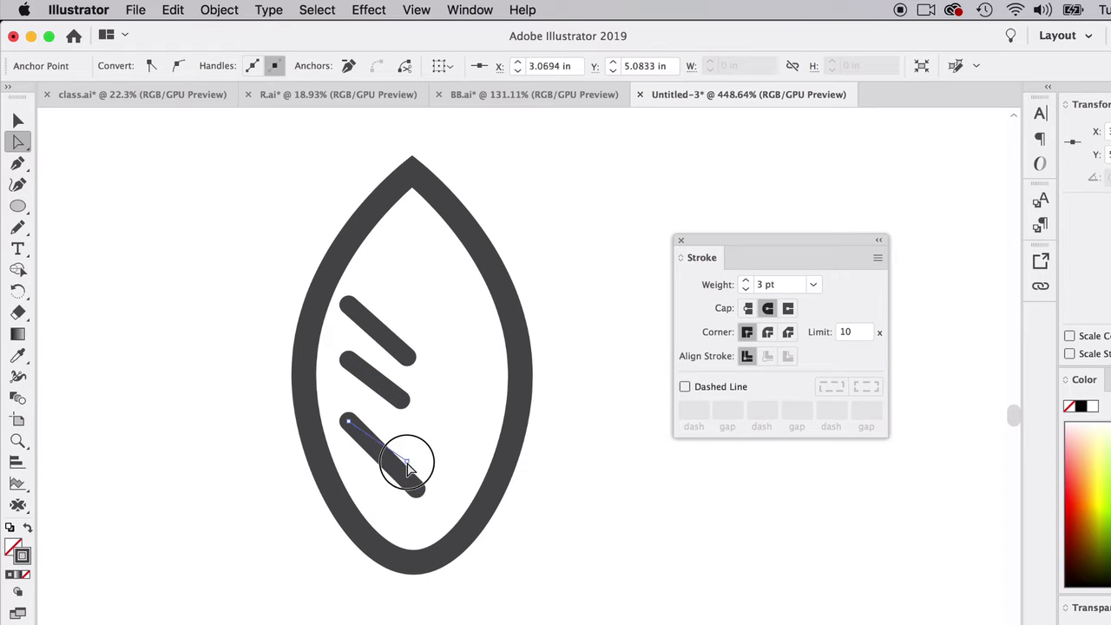
{"action": "left_click_drag", "start_coordinate": [408, 466], "coordinate": [402, 461]}
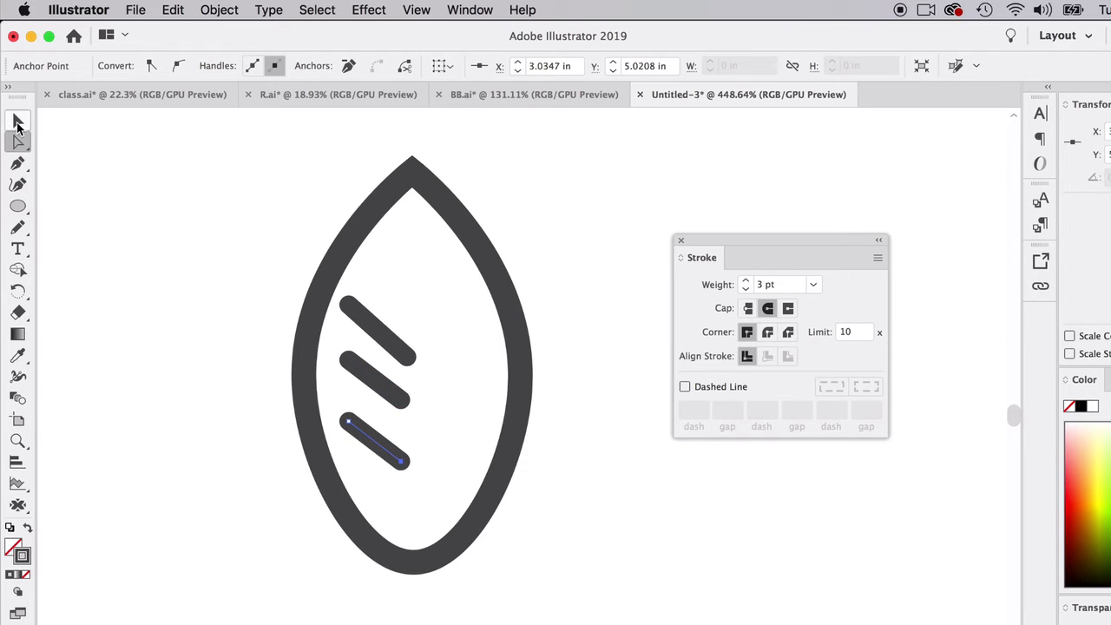
- Delete the two lower diagonal lines, keeping only the uppermost one
{"action": "left_click", "coordinate": [18, 124]}
{"action": "key", "text": "Delete"}
{"action": "left_click", "coordinate": [368, 379]}
{"action": "key", "text": "Delete"}
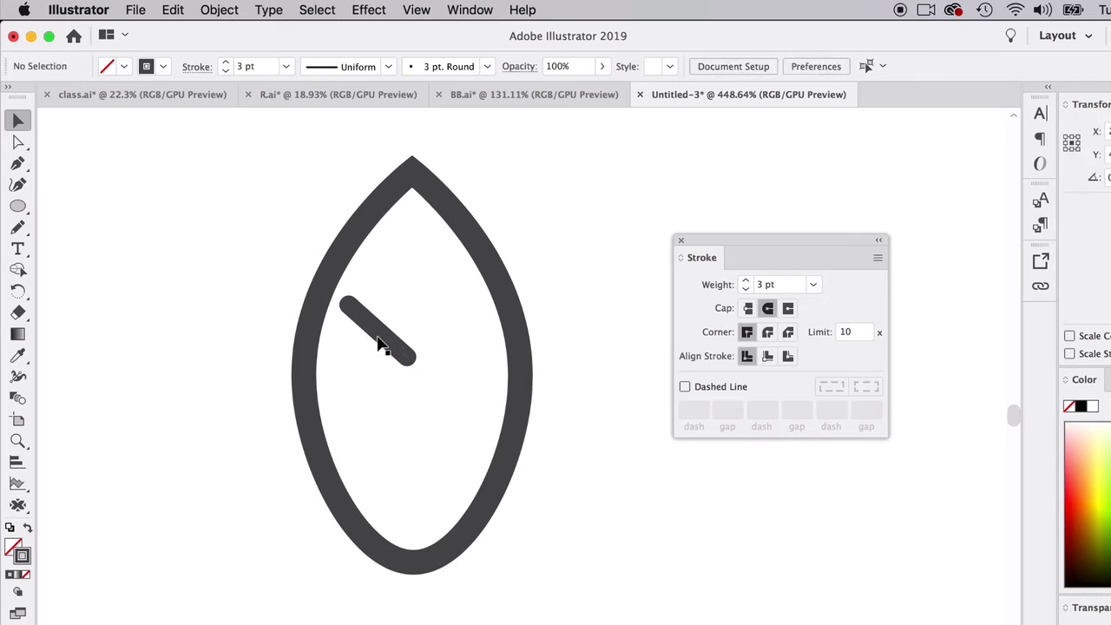
- Make the remaining line shorter and flatter by lowering its upper-left endpoint and pulling in its lower-right endpoint
{"action": "left_click", "coordinate": [376, 337]}
{"action": "left_click", "coordinate": [19, 142]}
{"action": "left_click", "coordinate": [347, 303]}
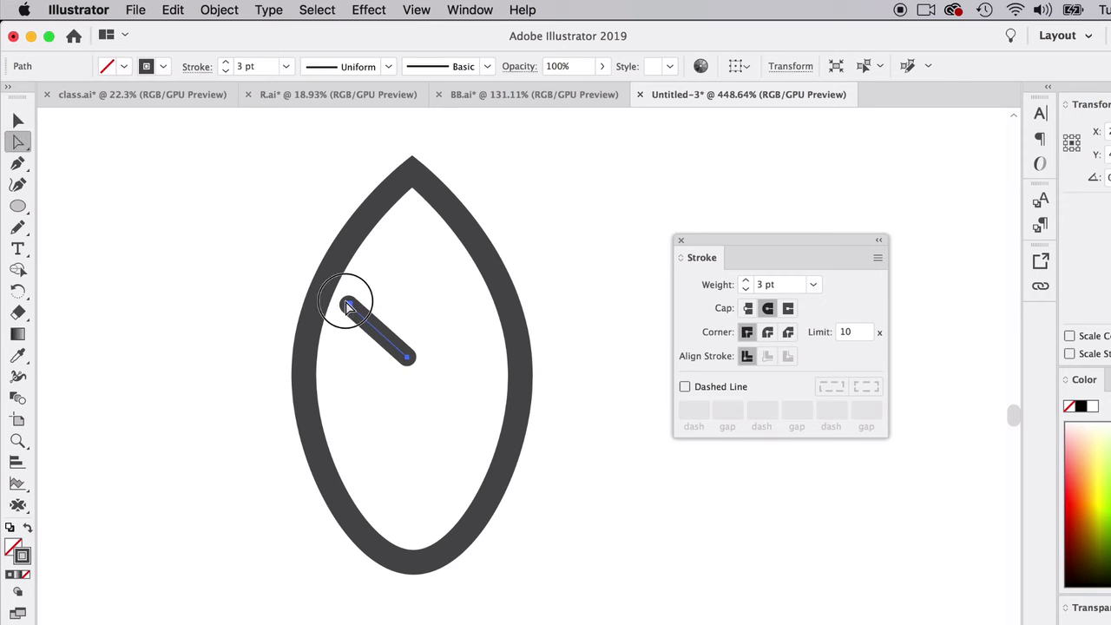
{"action": "left_click_drag", "start_coordinate": [352, 323], "coordinate": [354, 335]}
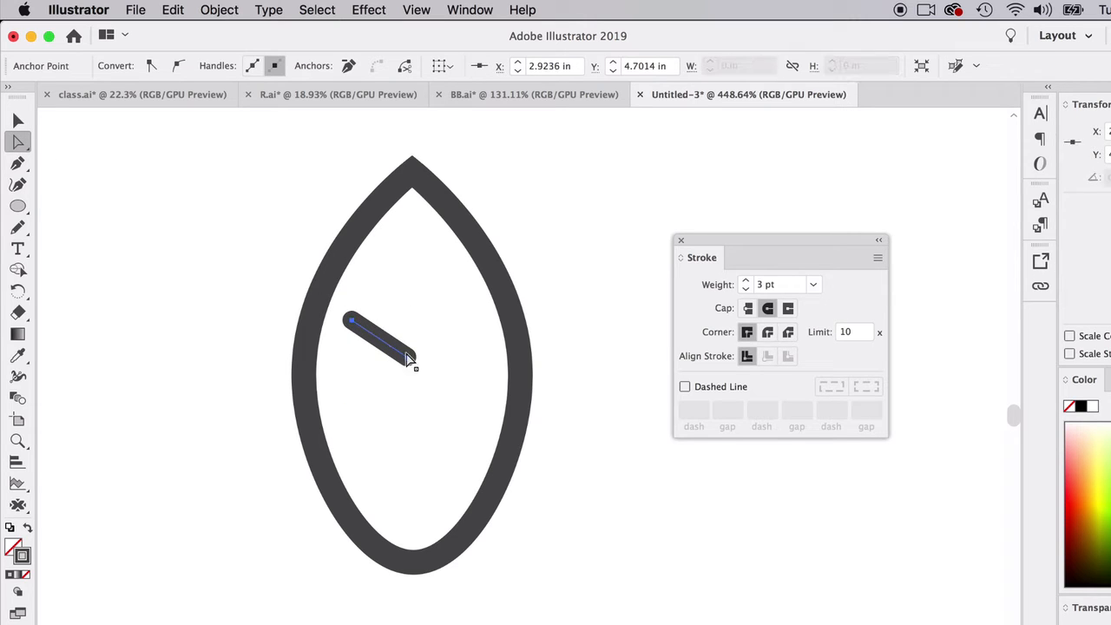
{"action": "left_click", "coordinate": [409, 359]}
{"action": "left_click_drag", "start_coordinate": [409, 365], "coordinate": [403, 352]}
{"action": "left_click", "coordinate": [19, 120]}
{"action": "left_click", "coordinate": [102, 164]}
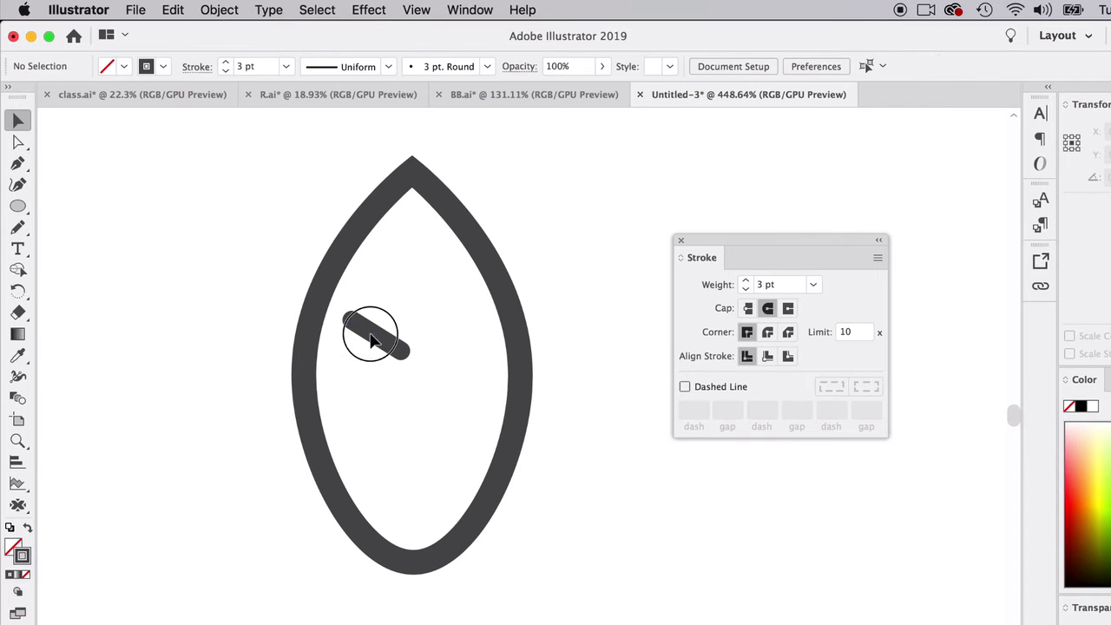
- Duplicate the adjusted line twice downward to make three evenly spaced parallel veins in the leaf's left half
{"action": "left_click", "coordinate": [382, 339]}
{"action": "left_click", "coordinate": [375, 369]}
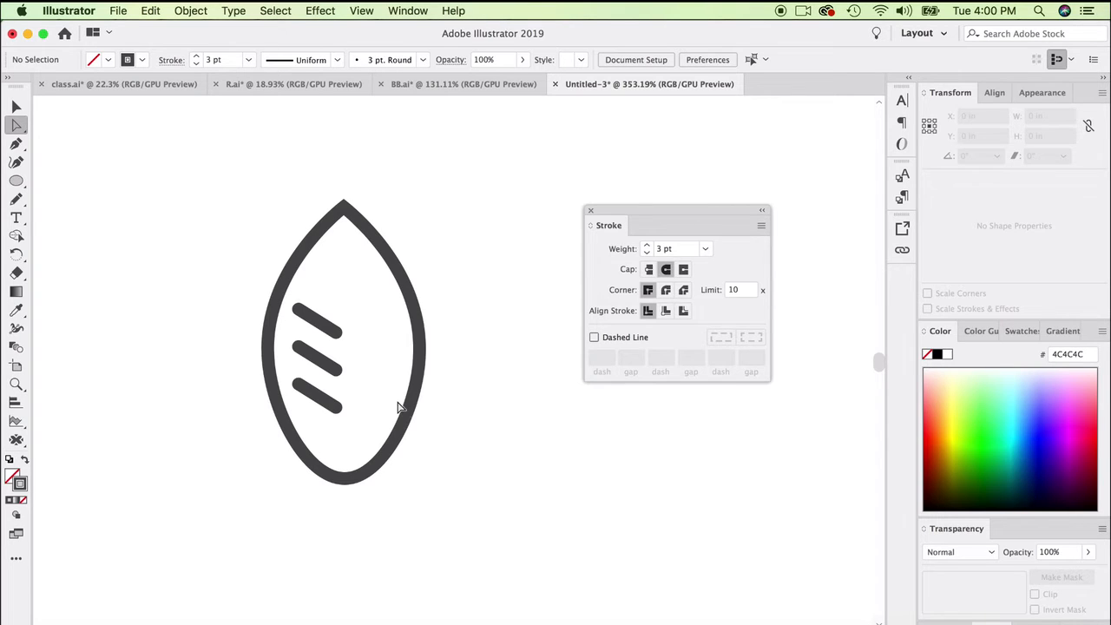
{"action": "scroll", "coordinate": [398, 407], "scroll_direction": "down", "scroll_amount": 10}
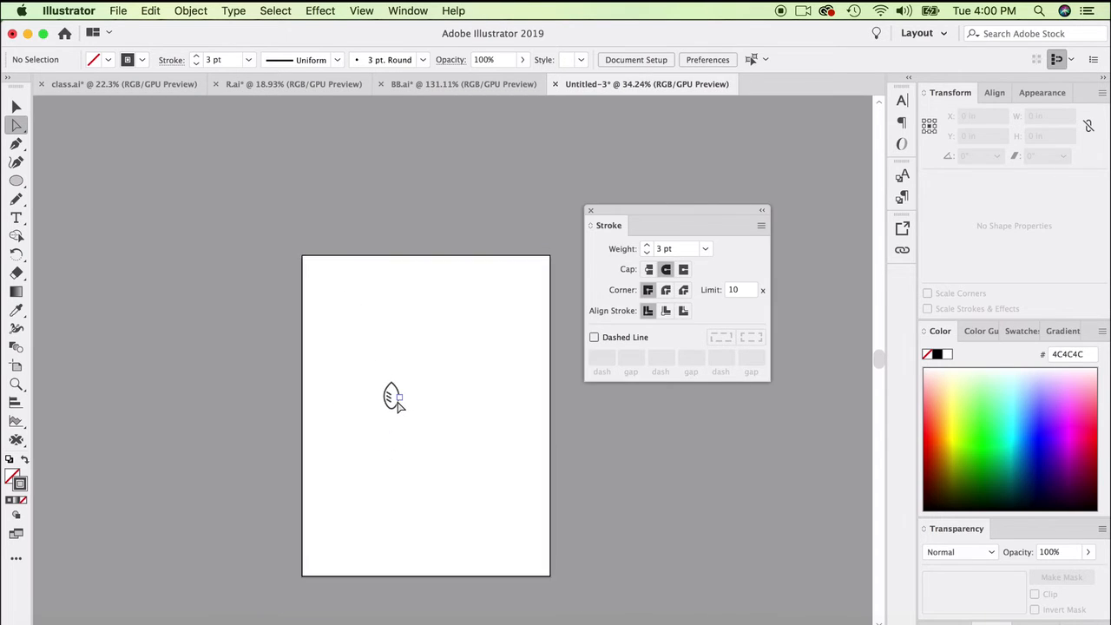
{"action": "scroll", "coordinate": [396, 401], "scroll_direction": "down", "scroll_amount": 4}
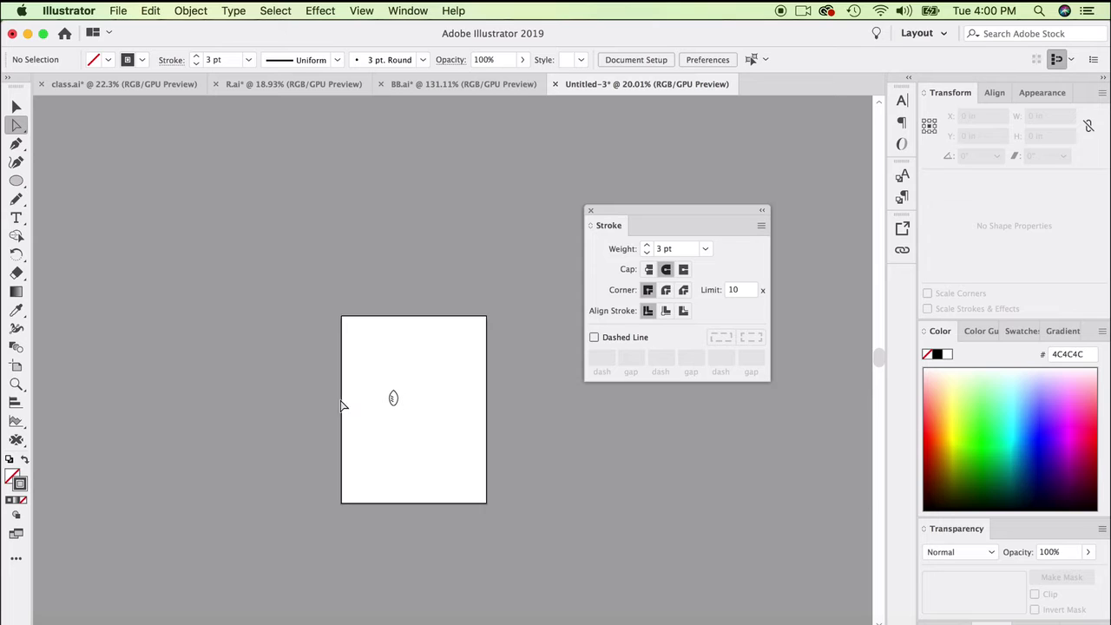
{"action": "scroll", "coordinate": [371, 422], "scroll_direction": "up", "scroll_amount": 5}
{"action": "scroll", "coordinate": [370, 423], "scroll_direction": "up", "scroll_amount": 6}
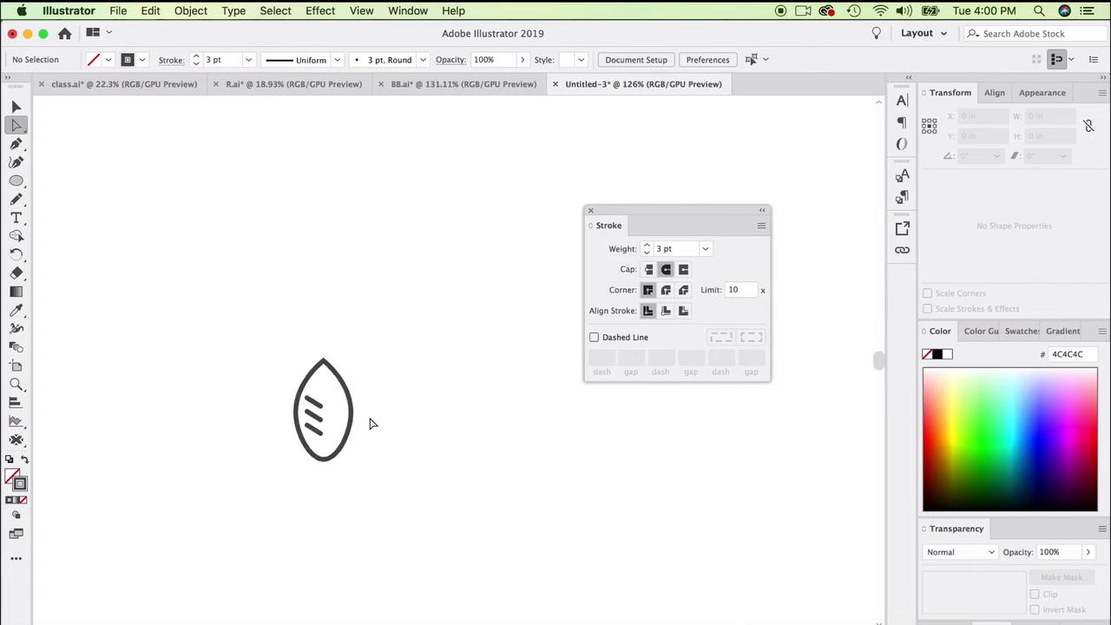
- Increase the stroke weight of the leaf outline and its three vein lines to 4 pt
{"action": "scroll", "coordinate": [371, 423], "scroll_direction": "up", "scroll_amount": 5}
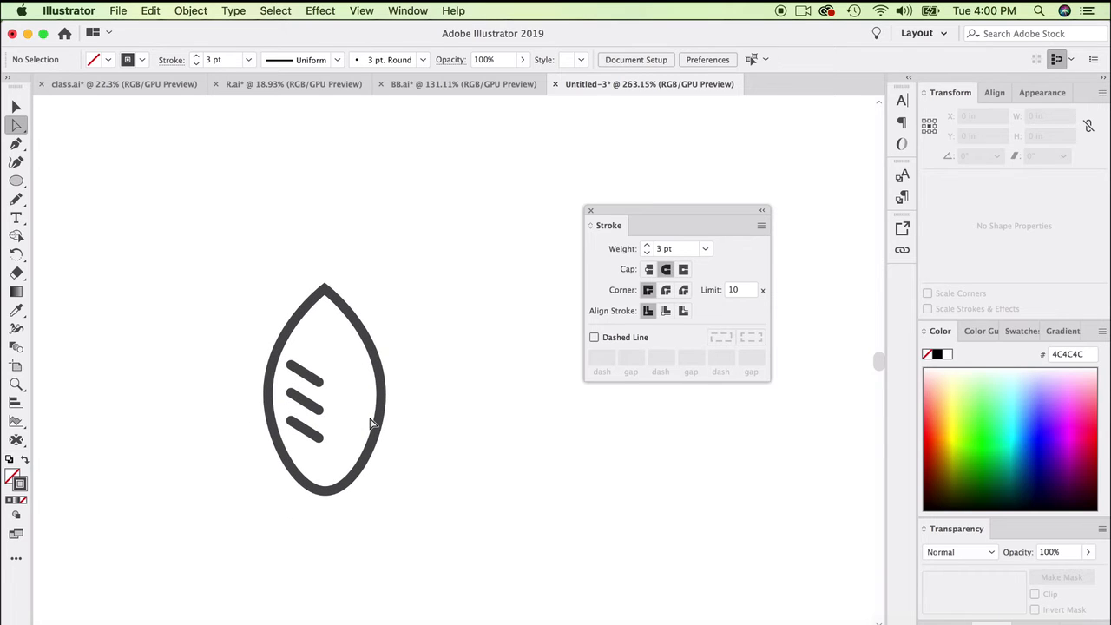
{"action": "left_click_drag", "start_coordinate": [199, 275], "coordinate": [395, 445]}
{"action": "left_click", "coordinate": [647, 245]}
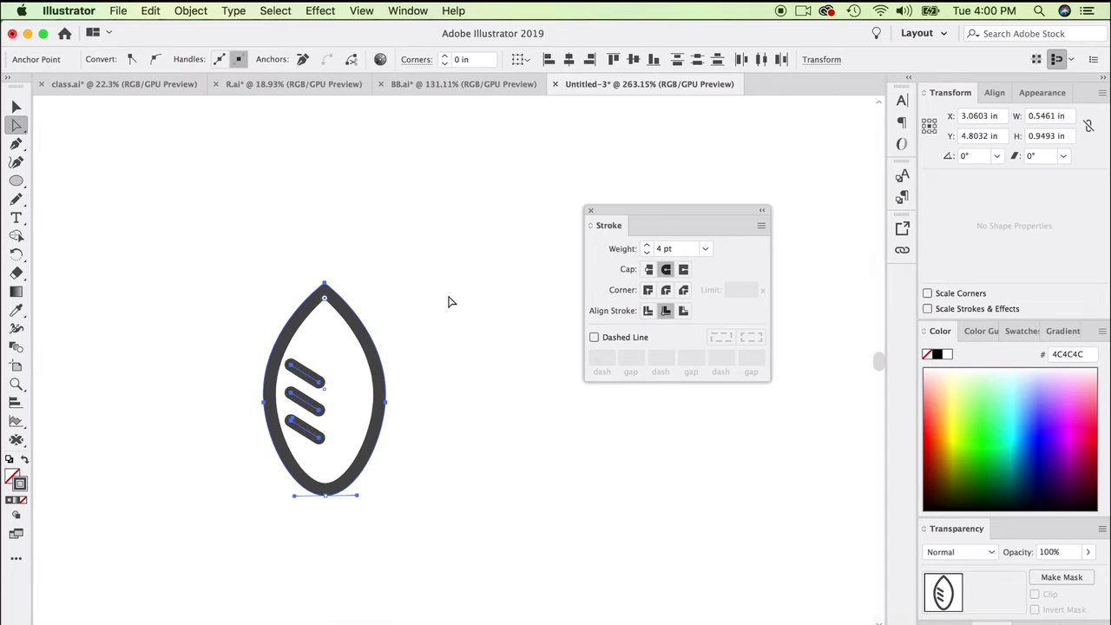
{"action": "left_click", "coordinate": [454, 354]}
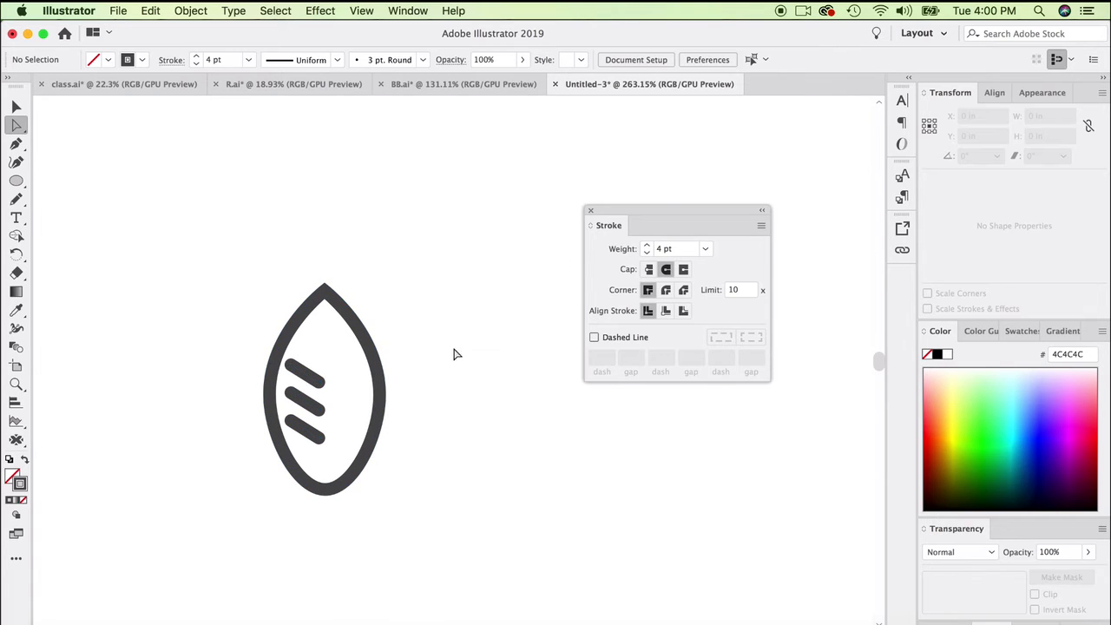
{"action": "left_click", "coordinate": [315, 379]}
{"action": "left_click", "coordinate": [457, 379]}
- Slightly round the leaf's top tip with its corner widget and convert the bottom anchor to a sharp corner with the Curvature tool
{"action": "scroll", "coordinate": [329, 450], "scroll_direction": "up", "scroll_amount": 6}
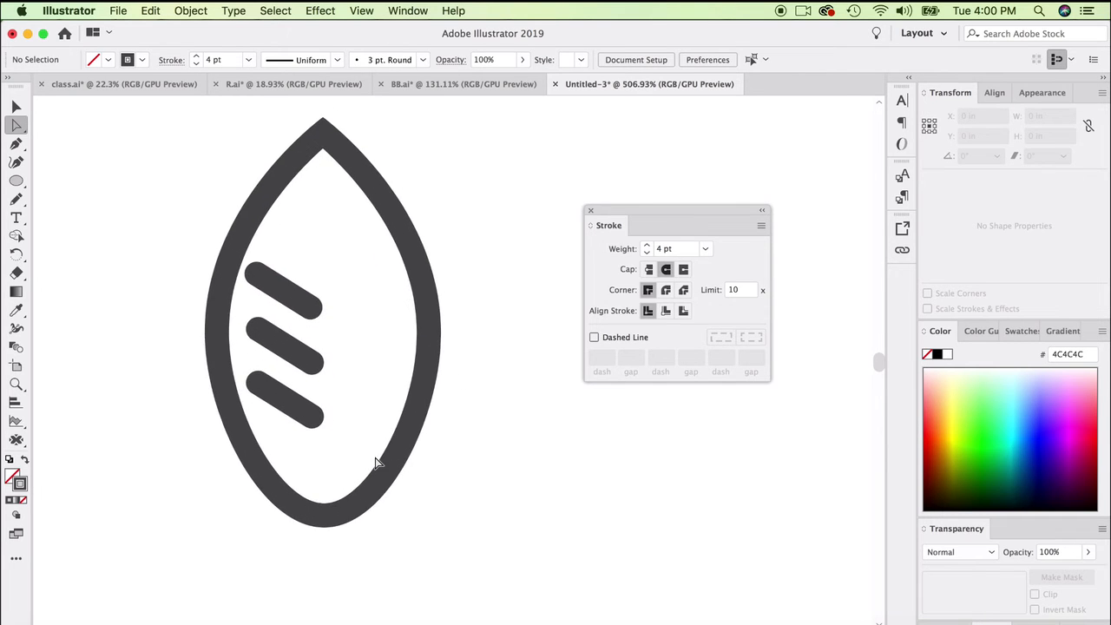
{"action": "left_click", "coordinate": [354, 185]}
{"action": "scroll", "coordinate": [339, 182], "scroll_direction": "up", "scroll_amount": 1}
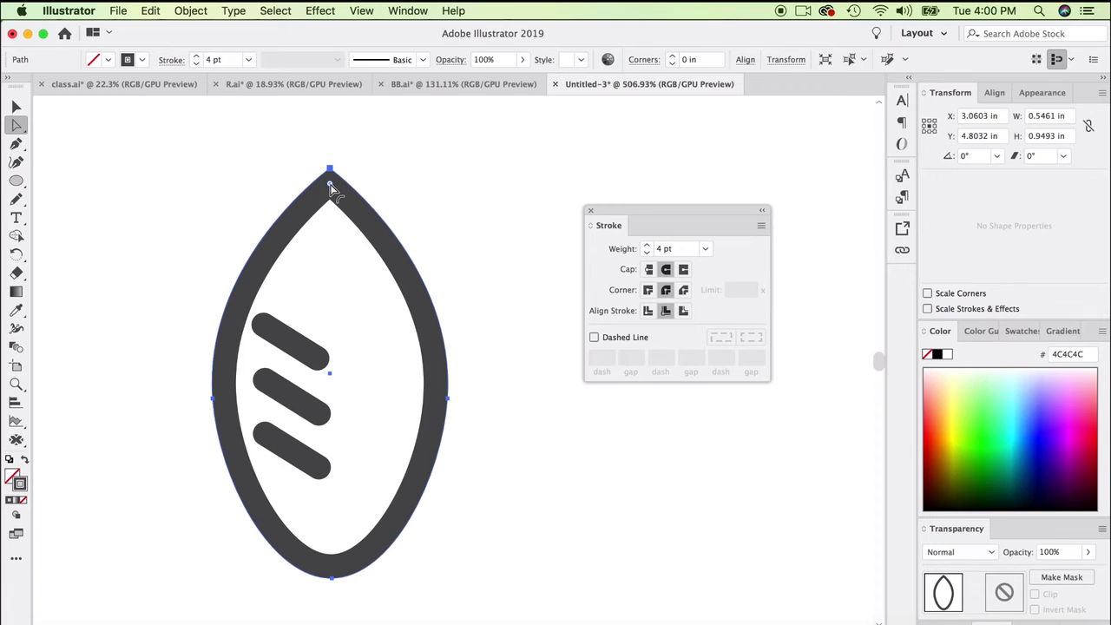
{"action": "left_click_drag", "start_coordinate": [330, 187], "coordinate": [332, 195]}
{"action": "left_click", "coordinate": [304, 179]}
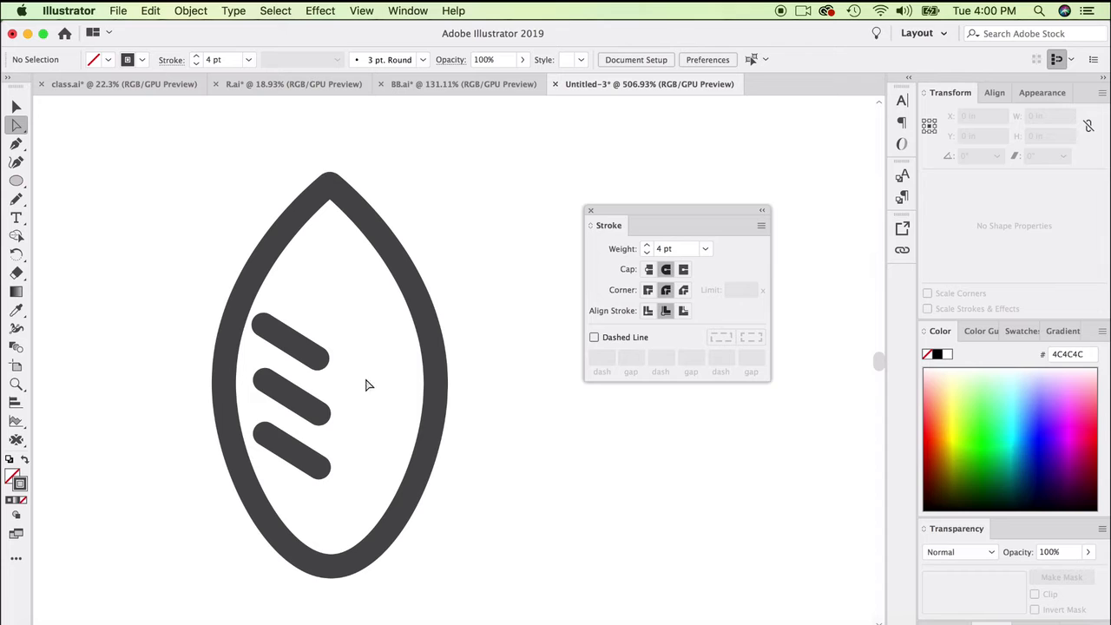
{"action": "left_click", "coordinate": [339, 573]}
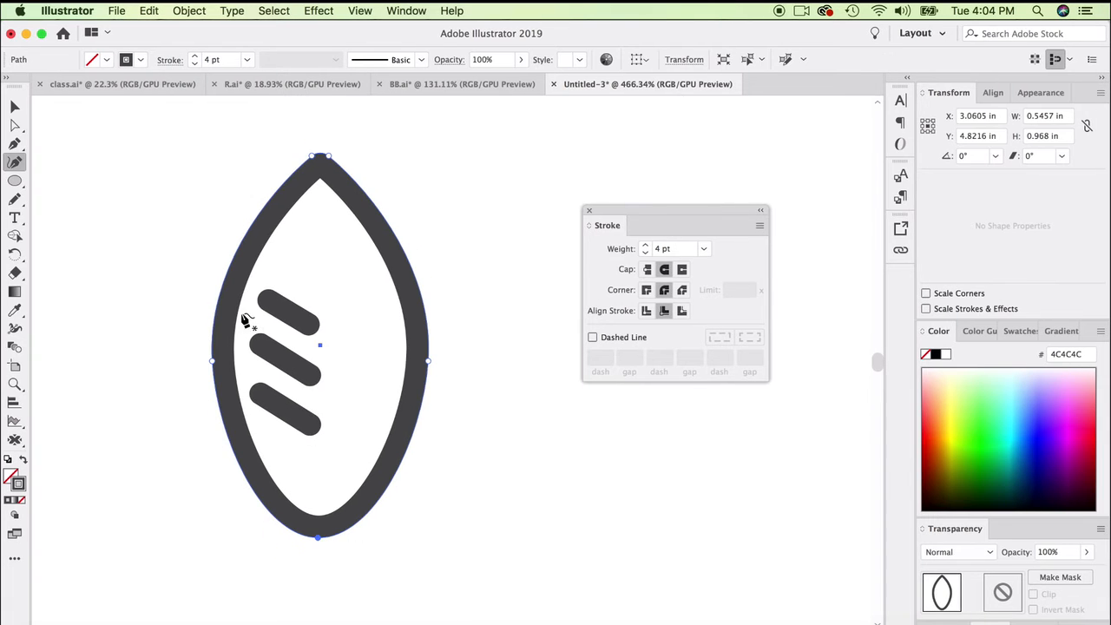
{"action": "double_click", "coordinate": [318, 538]}
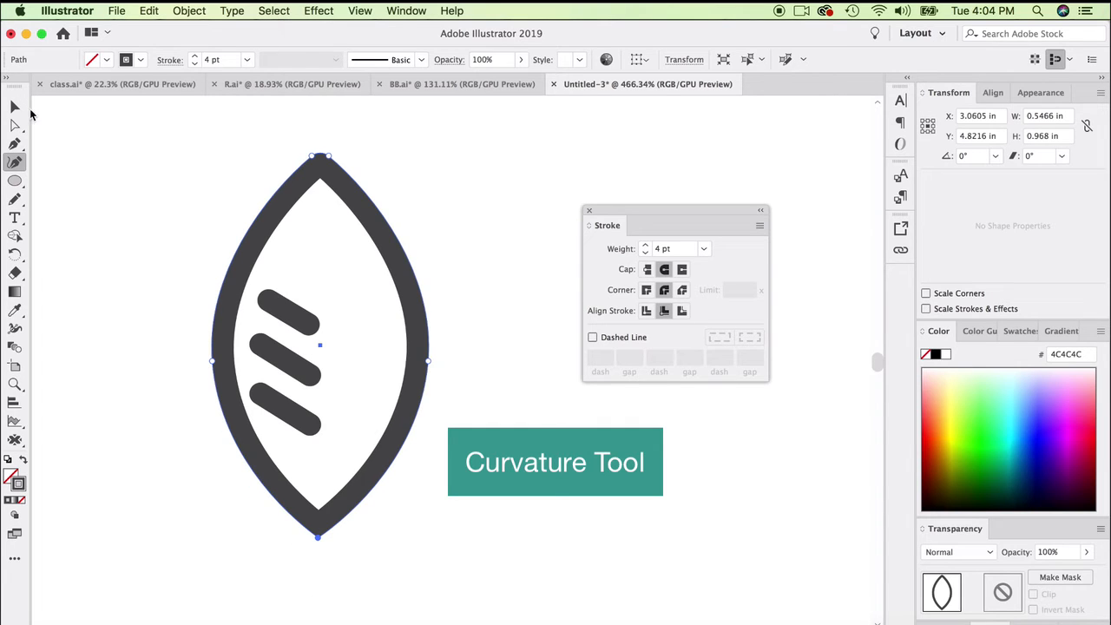
- Taper the three vein lines with the Width tool, narrowing each one's upper-left end
{"action": "left_click", "coordinate": [14, 106]}
{"action": "left_click", "coordinate": [250, 335]}
{"action": "left_click", "coordinate": [283, 408]}
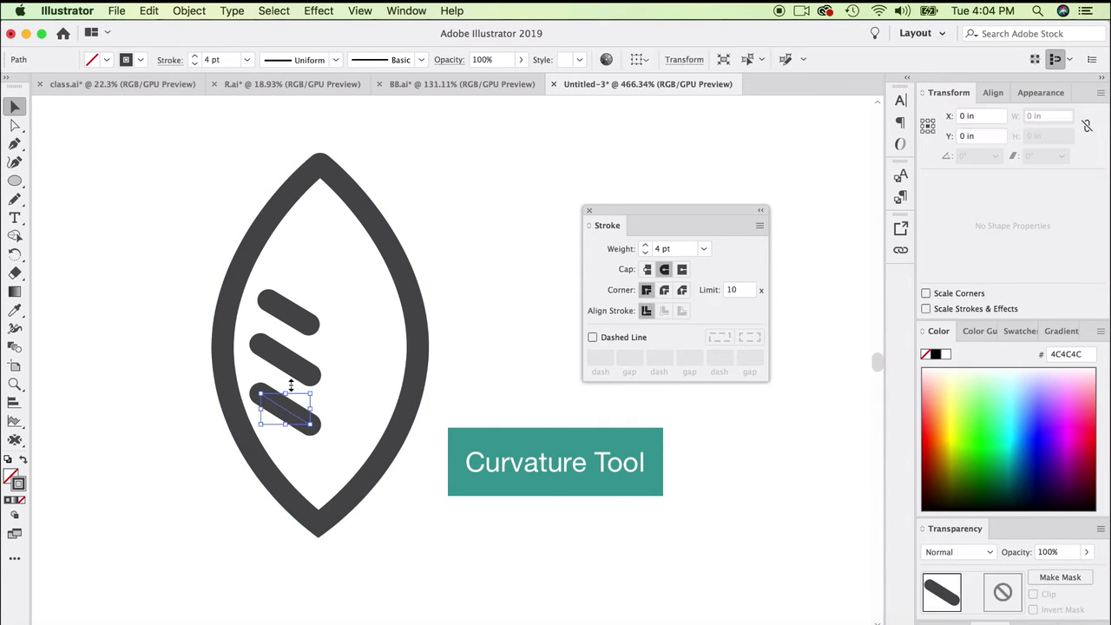
{"action": "left_click", "coordinate": [282, 360], "text": "shift"}
{"action": "left_click", "coordinate": [289, 313], "text": "shift"}
{"action": "left_click", "coordinate": [15, 329]}
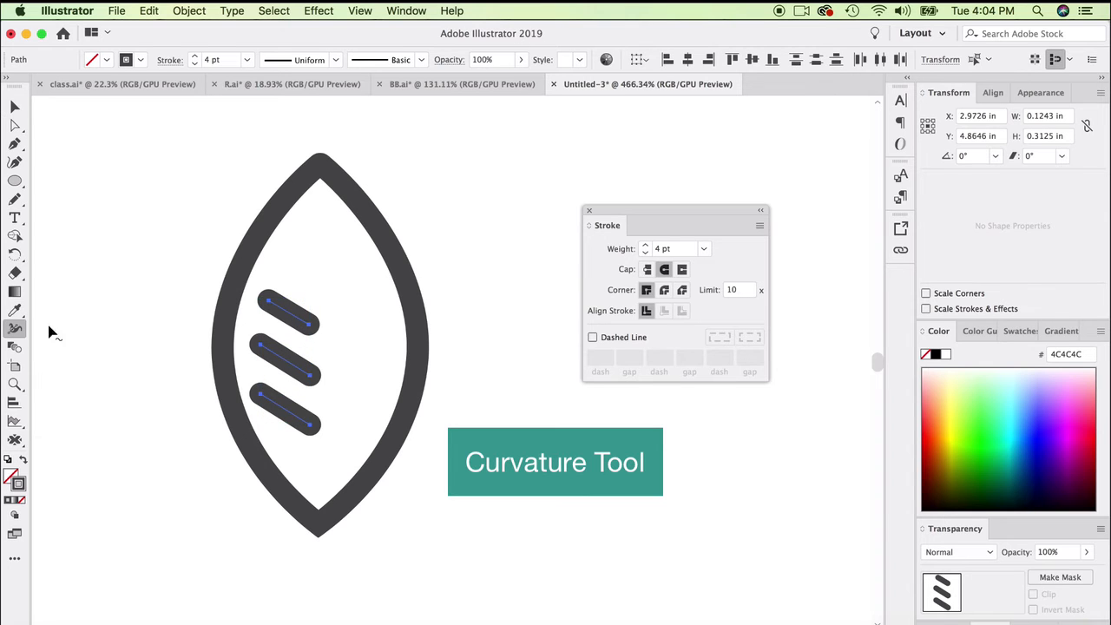
{"action": "scroll", "coordinate": [258, 392], "scroll_direction": "up", "scroll_amount": 3}
{"action": "scroll", "coordinate": [262, 404], "scroll_direction": "up", "scroll_amount": 2}
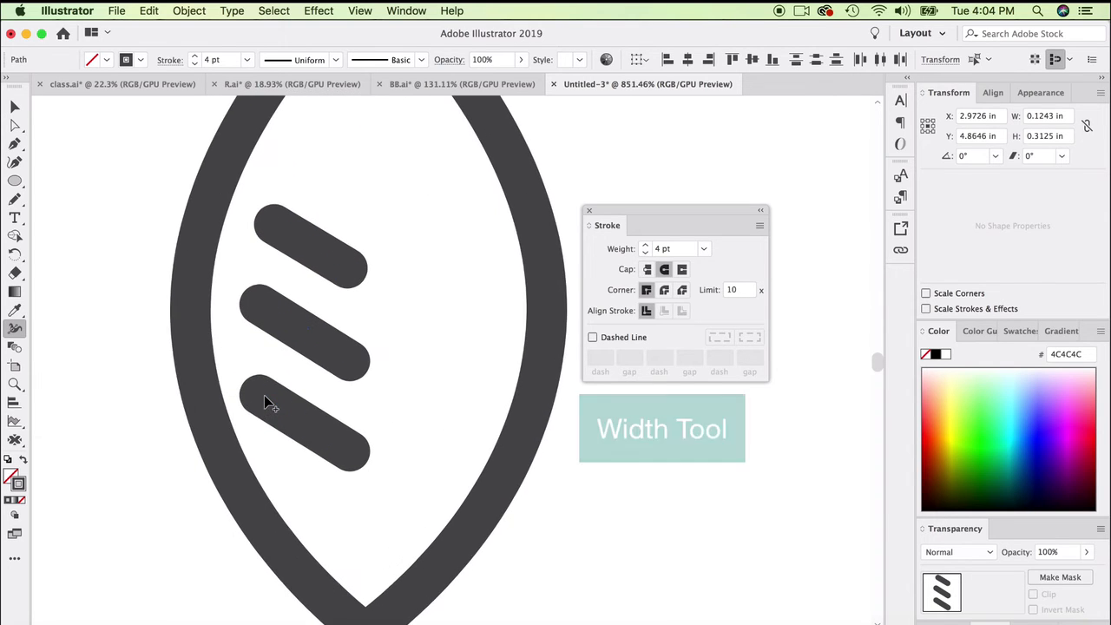
{"action": "left_click_drag", "start_coordinate": [261, 402], "coordinate": [258, 398]}
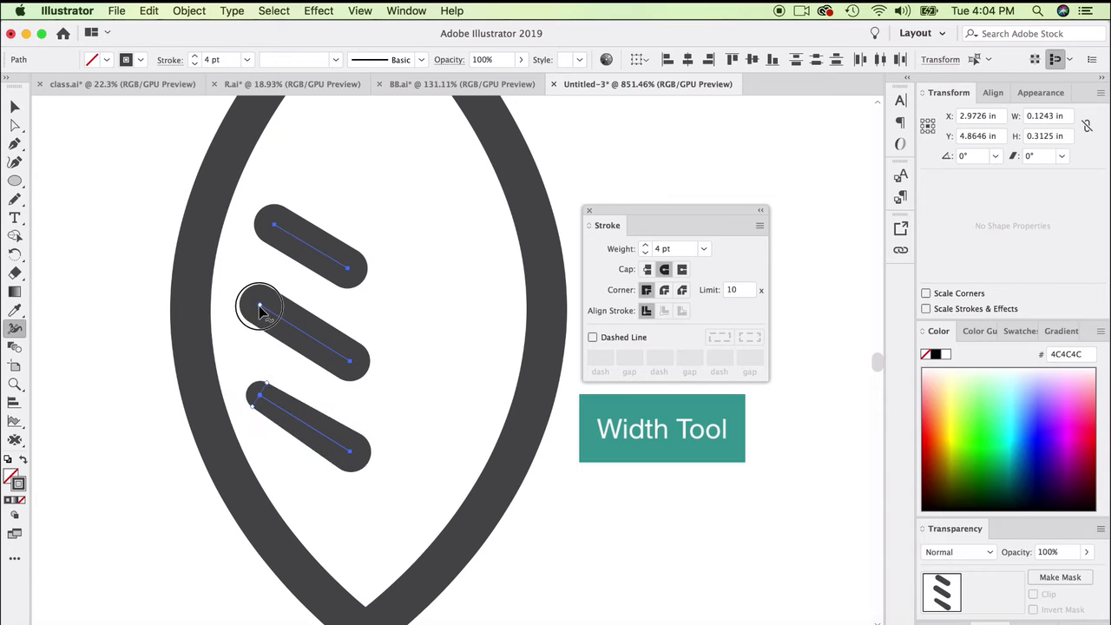
{"action": "left_click_drag", "start_coordinate": [260, 306], "coordinate": [258, 308]}
{"action": "left_click_drag", "start_coordinate": [272, 224], "coordinate": [264, 229]}
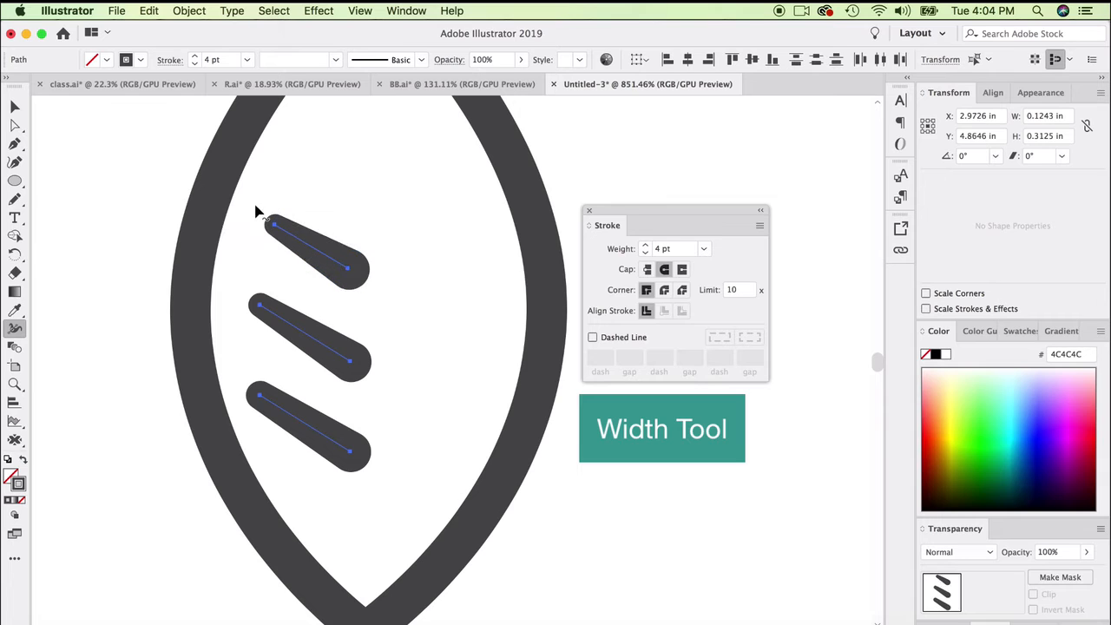
{"action": "key", "text": "v"}
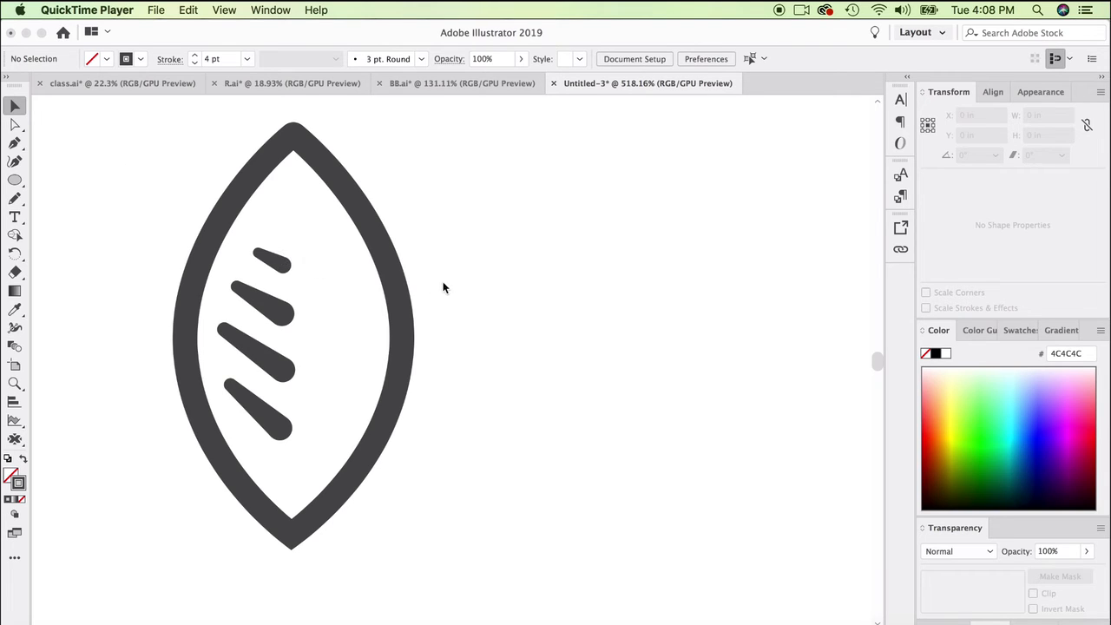
- Duplicate the leaf outline beside the original and swap the copy's fill and stroke to make a solid leaf
{"action": "left_click", "coordinate": [401, 275]}
{"action": "left_click", "coordinate": [389, 277]}
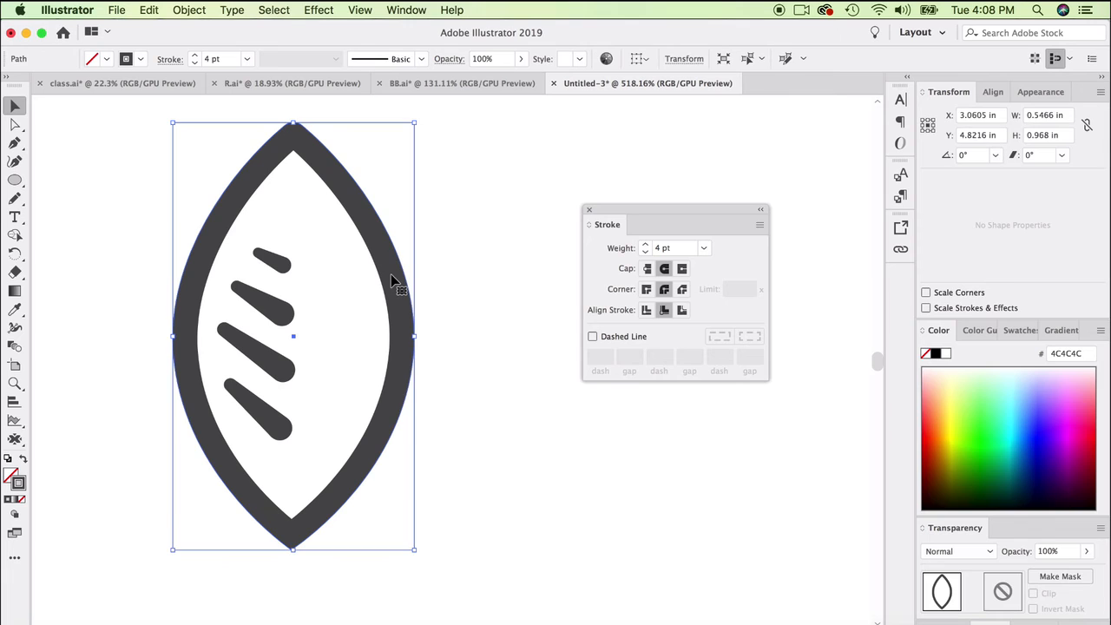
{"action": "left_click_drag", "start_coordinate": [389, 277], "coordinate": [549, 300]}
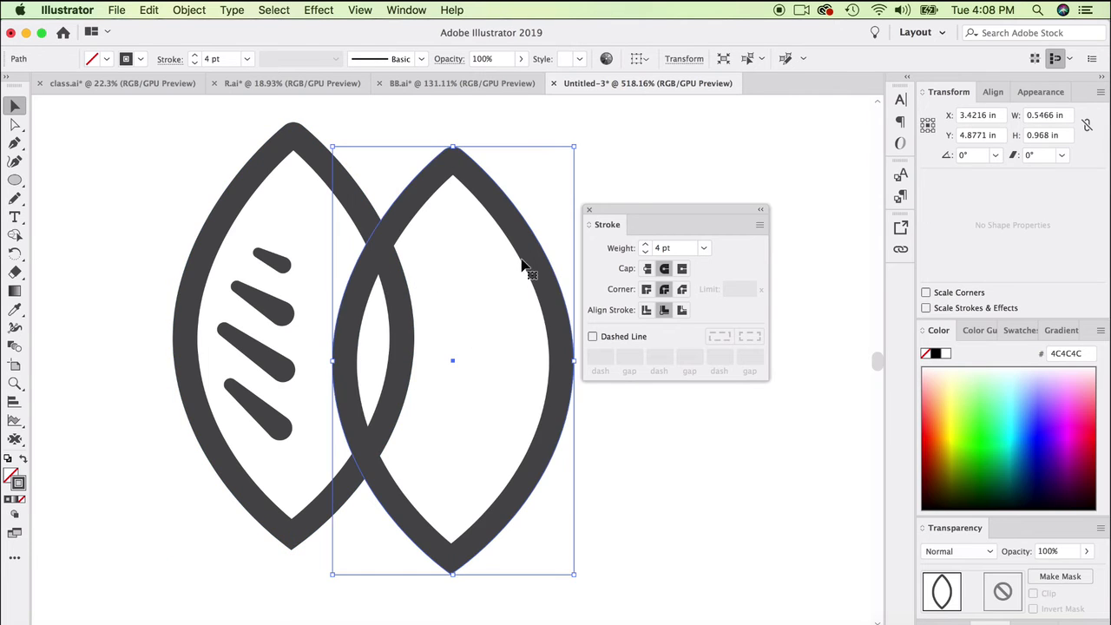
{"action": "left_click", "coordinate": [23, 463]}
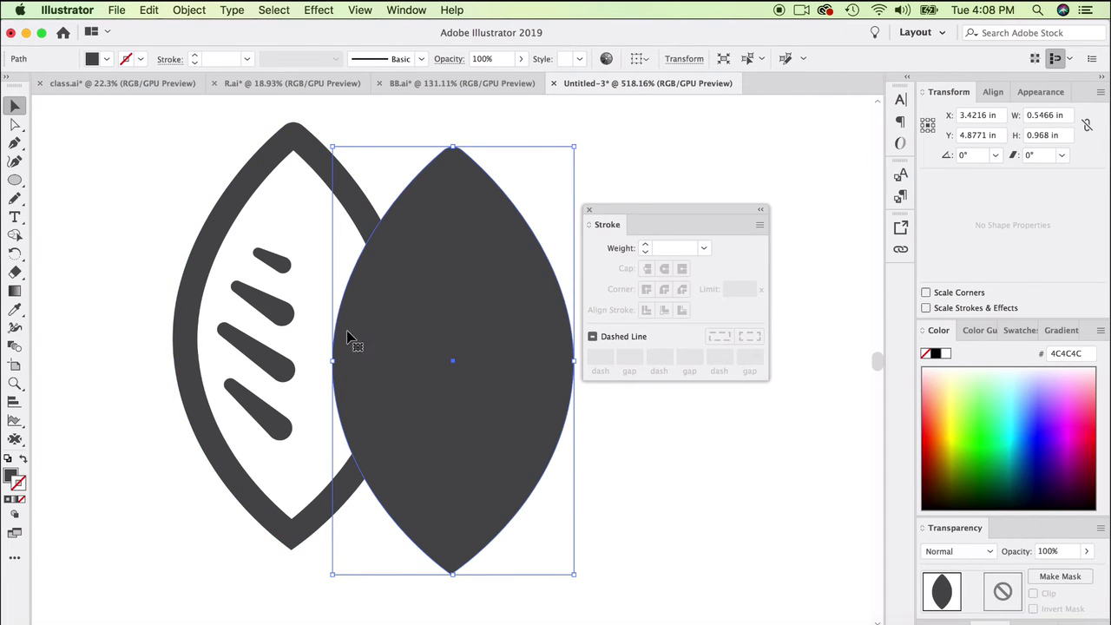
- Move the solid leaf exactly over the original outline and send it to the back
{"action": "left_click", "coordinate": [261, 325], "text": "shift"}
{"action": "left_click_drag", "start_coordinate": [235, 326], "coordinate": [230, 319]}
{"action": "right_click", "coordinate": [320, 229]}
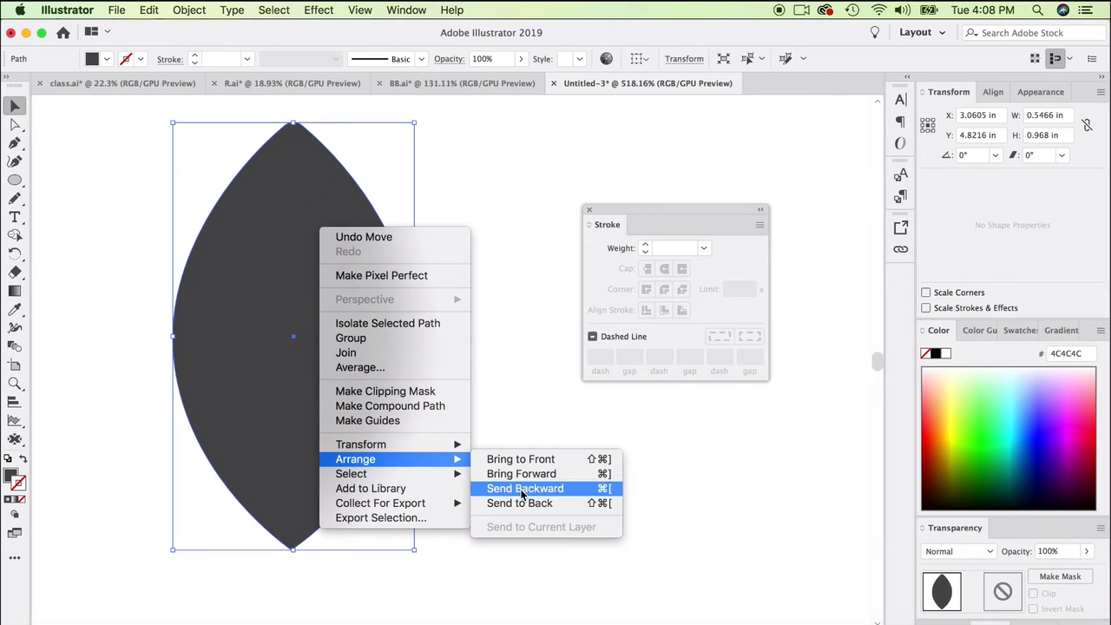
{"action": "left_click", "coordinate": [521, 503]}
- Fill the solid leaf with bright green (00DE4C), then select the dark grey outline around it
{"action": "left_click", "coordinate": [974, 427]}
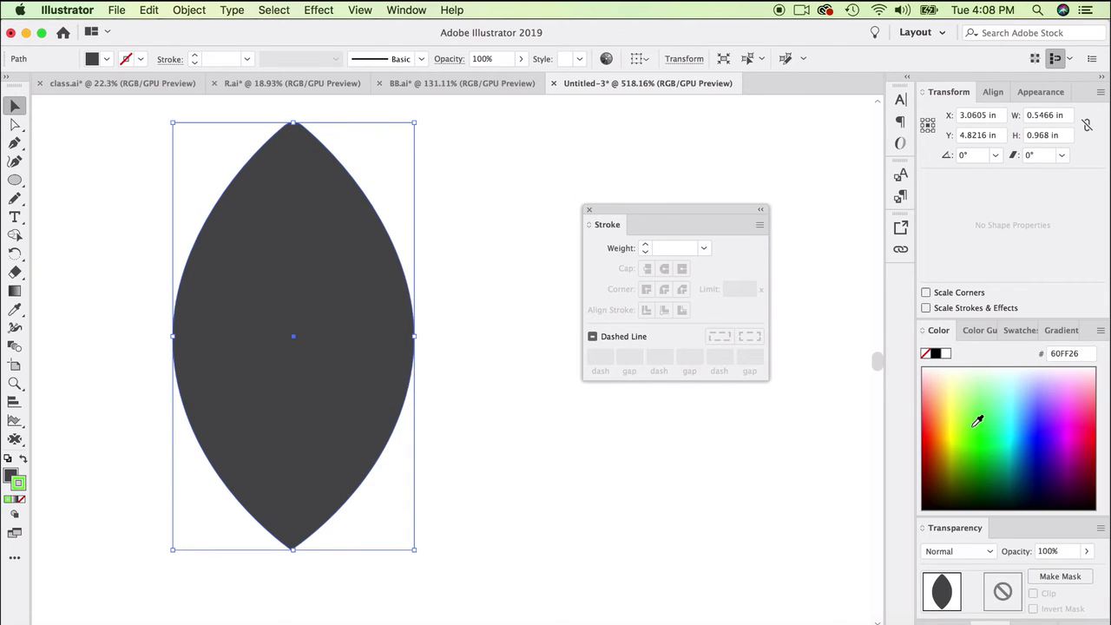
{"action": "key", "text": "super+z"}
{"action": "left_click", "coordinate": [988, 446]}
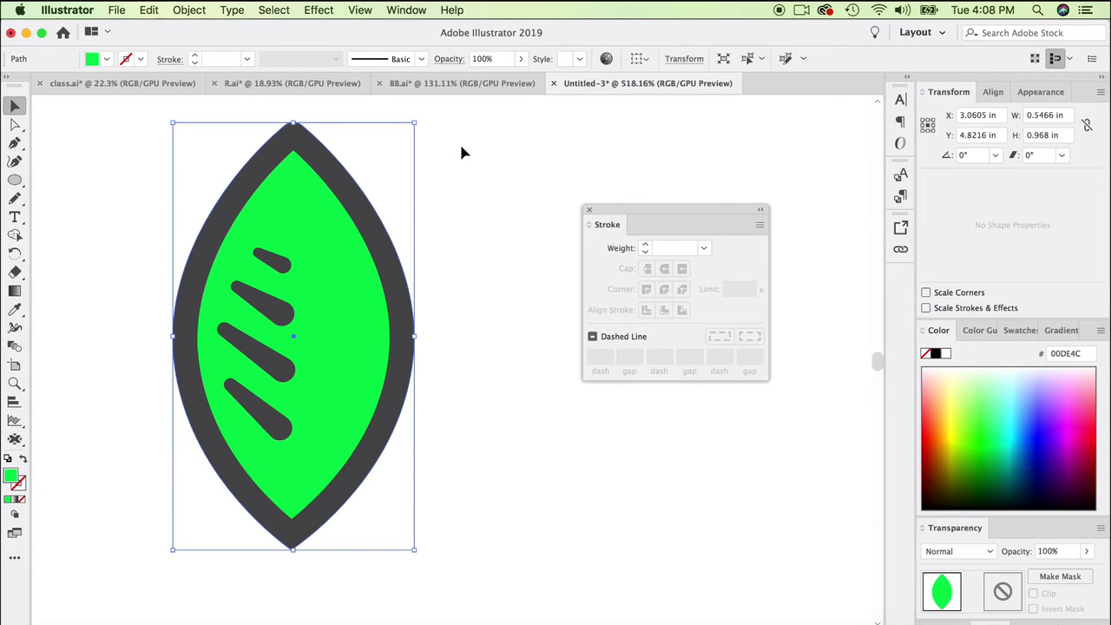
{"action": "left_click", "coordinate": [489, 152]}
{"action": "left_click", "coordinate": [345, 215]}
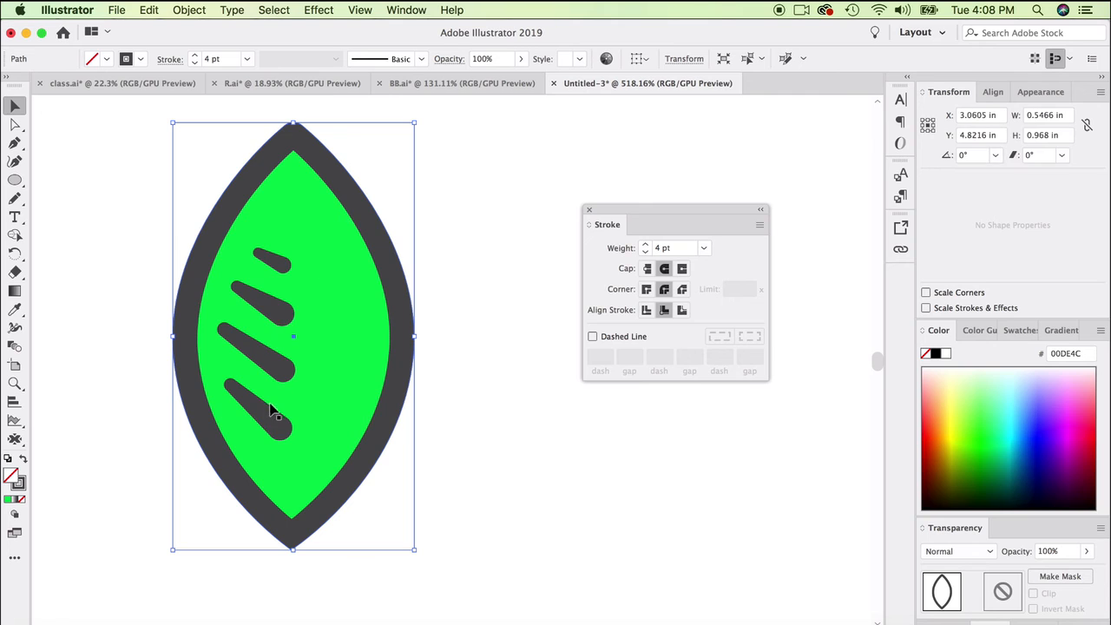
{"action": "left_click", "coordinate": [178, 9]}
{"action": "mouse_move", "coordinate": [241, 339]}
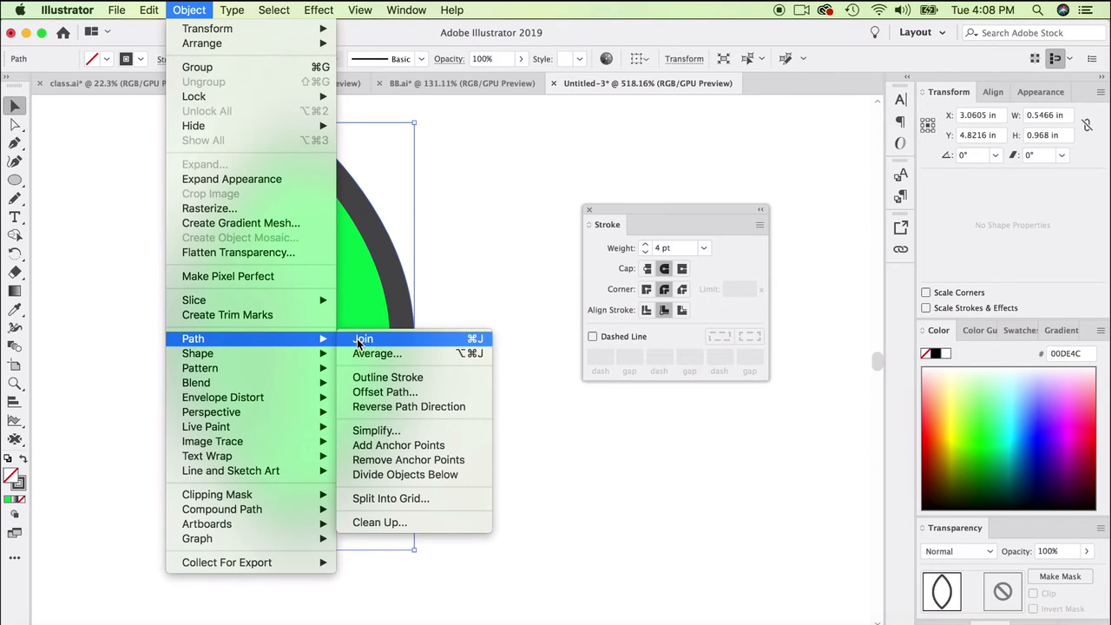
{"action": "left_click", "coordinate": [548, 259]}
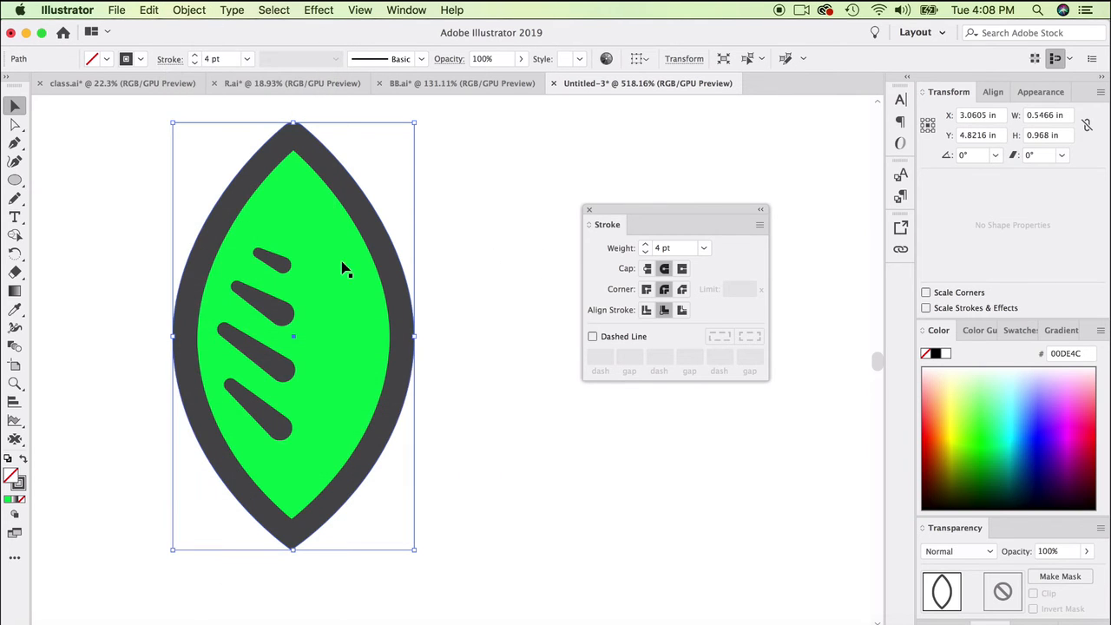
- Set the leaf outline's stroke weight to 3.5 pt and convert it to a filled shape with Outline Stroke
{"action": "left_click", "coordinate": [647, 251]}
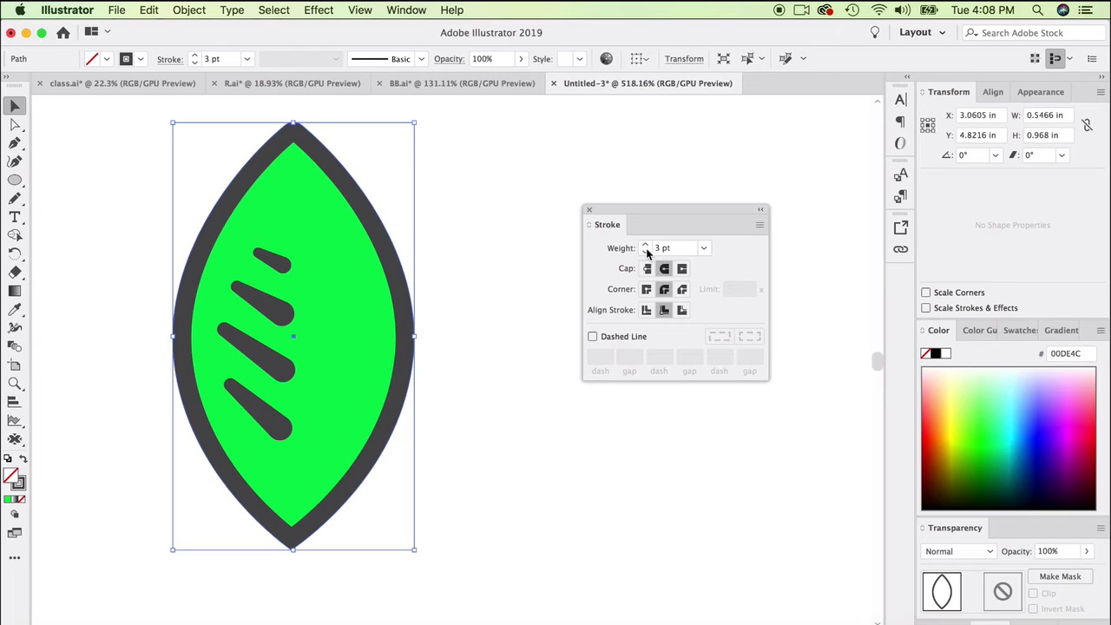
{"action": "left_click", "coordinate": [649, 250]}
{"action": "type", "text": "3.5"}
{"action": "key", "text": "Return"}
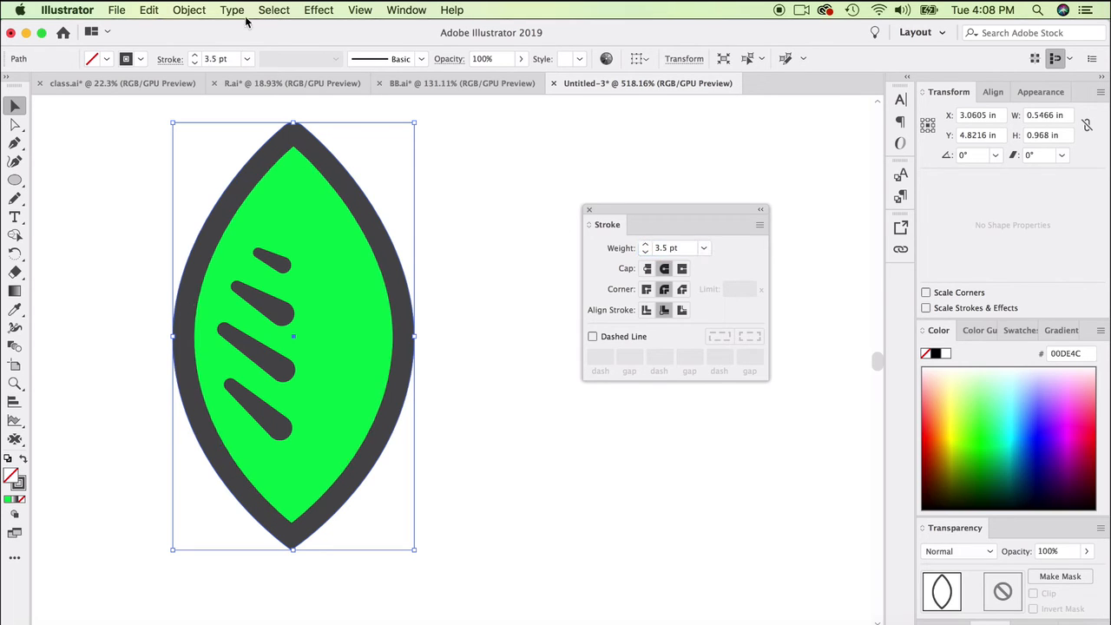
{"action": "left_click", "coordinate": [188, 9]}
{"action": "mouse_move", "coordinate": [273, 340]}
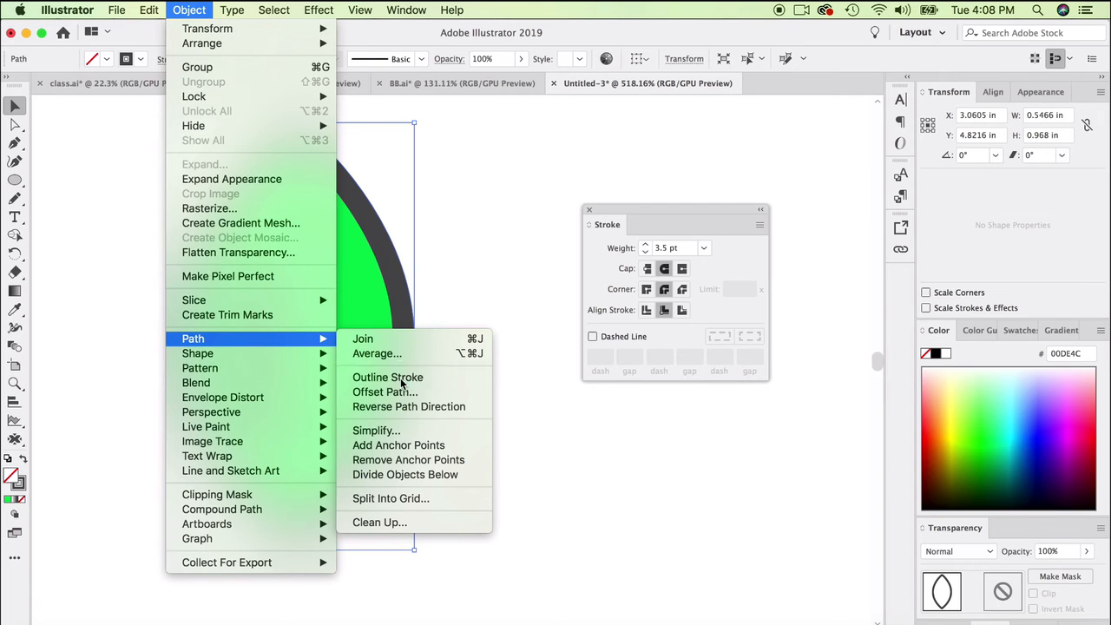
{"action": "left_click", "coordinate": [387, 378]}
- Convert all four tapered veins to filled shapes with Outline Stroke
{"action": "left_click", "coordinate": [261, 348], "text": "shift"}
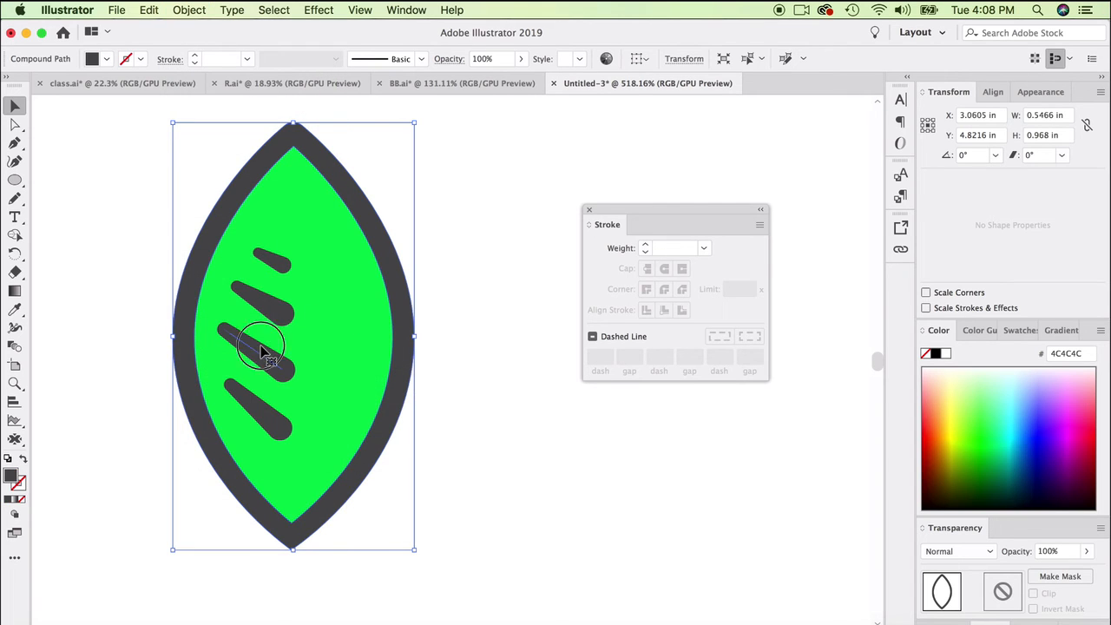
{"action": "left_click", "coordinate": [277, 271]}
{"action": "left_click", "coordinate": [273, 307], "text": "shift"}
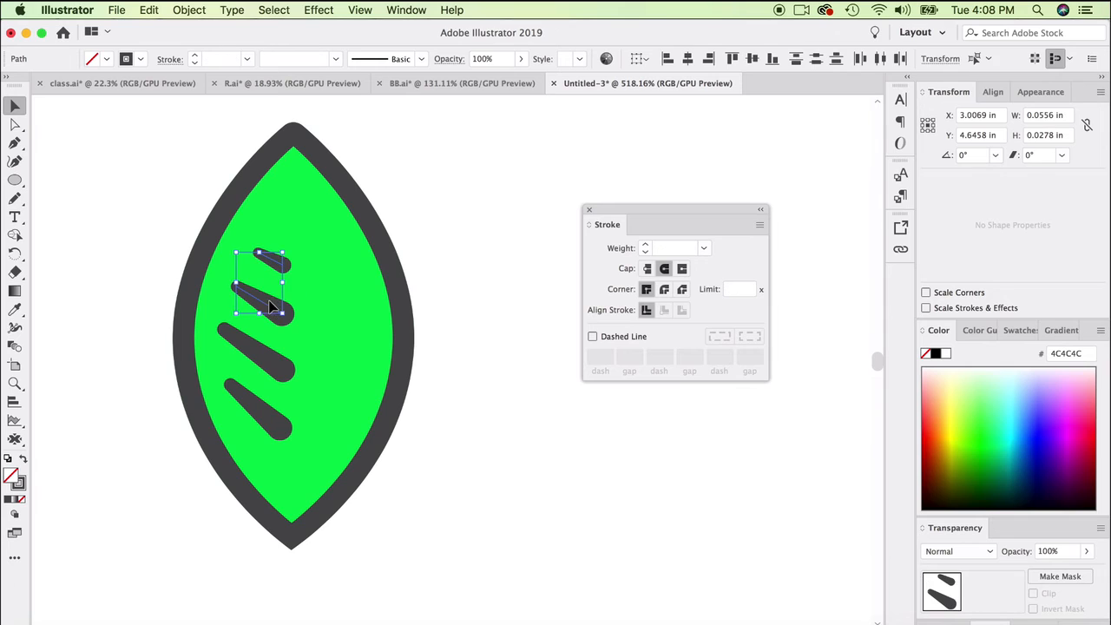
{"action": "left_click", "coordinate": [266, 351], "text": "shift"}
{"action": "left_click", "coordinate": [263, 399], "text": "shift"}
{"action": "left_click", "coordinate": [187, 9]}
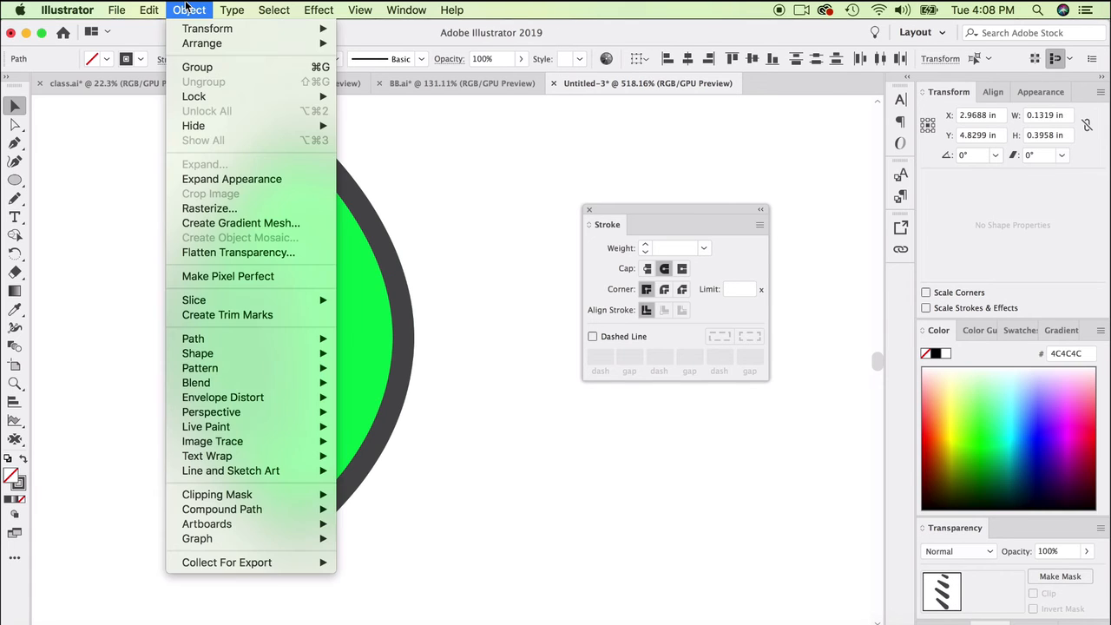
{"action": "mouse_move", "coordinate": [246, 338]}
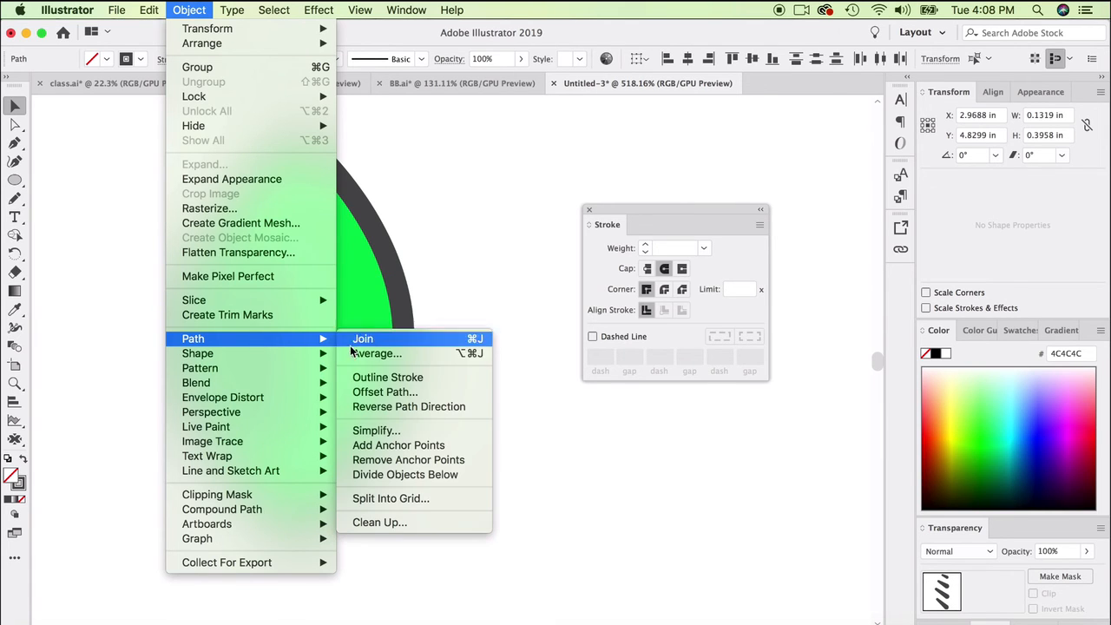
{"action": "left_click", "coordinate": [373, 379]}
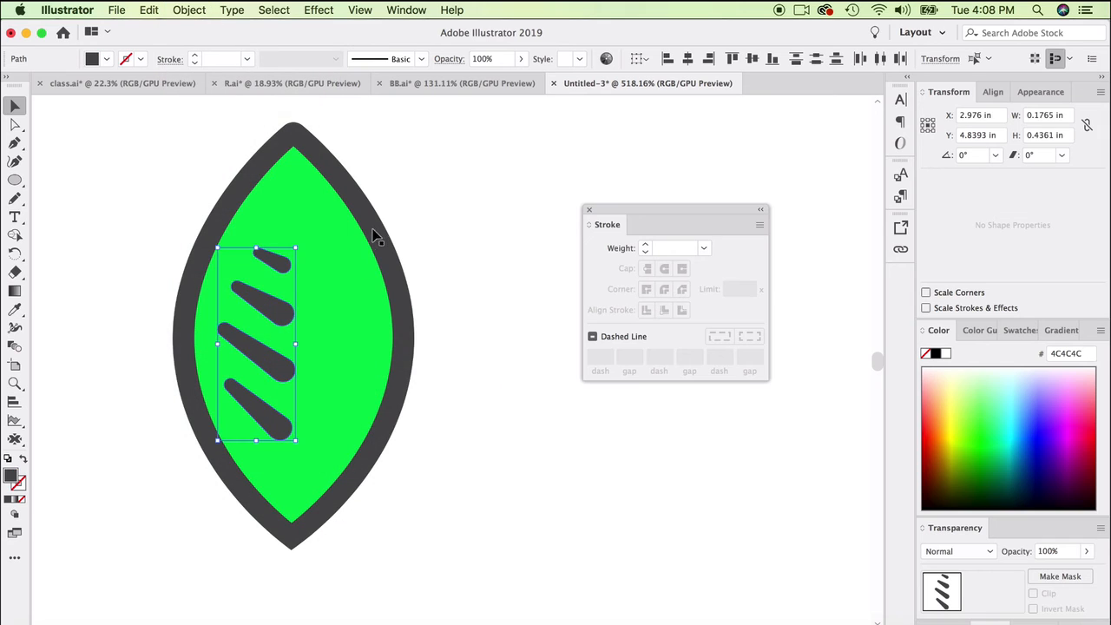
- Recolor the leaf's outline and veins by sampling the bright green fill and darkening it to 009B2F
{"action": "key", "text": "super+a"}
{"action": "left_click", "coordinate": [15, 311]}
{"action": "left_click", "coordinate": [315, 227]}
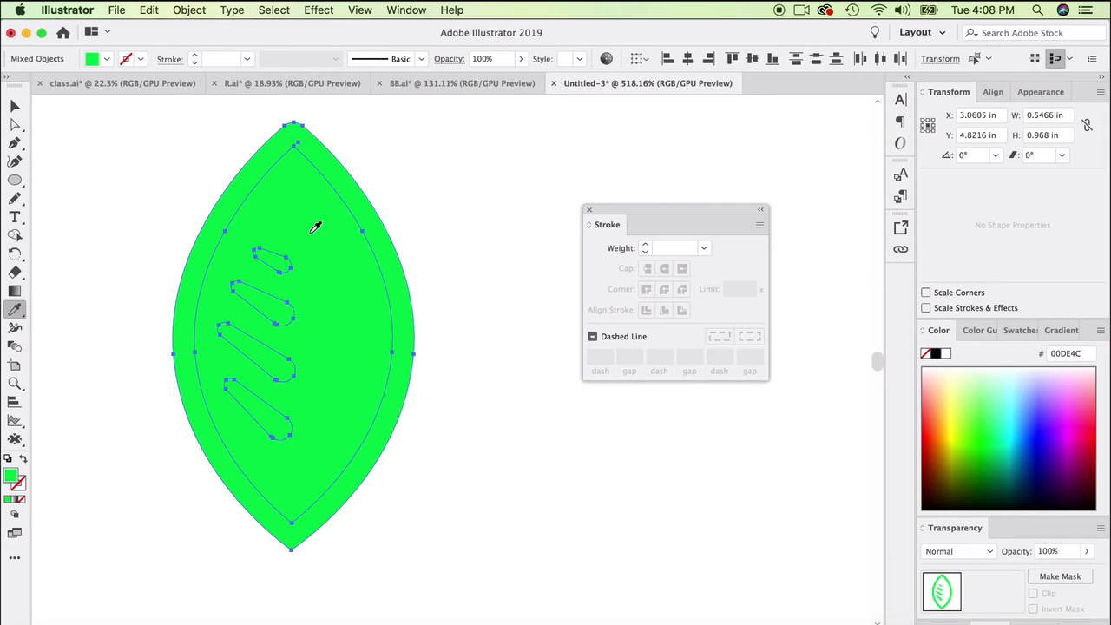
{"action": "double_click", "coordinate": [11, 477]}
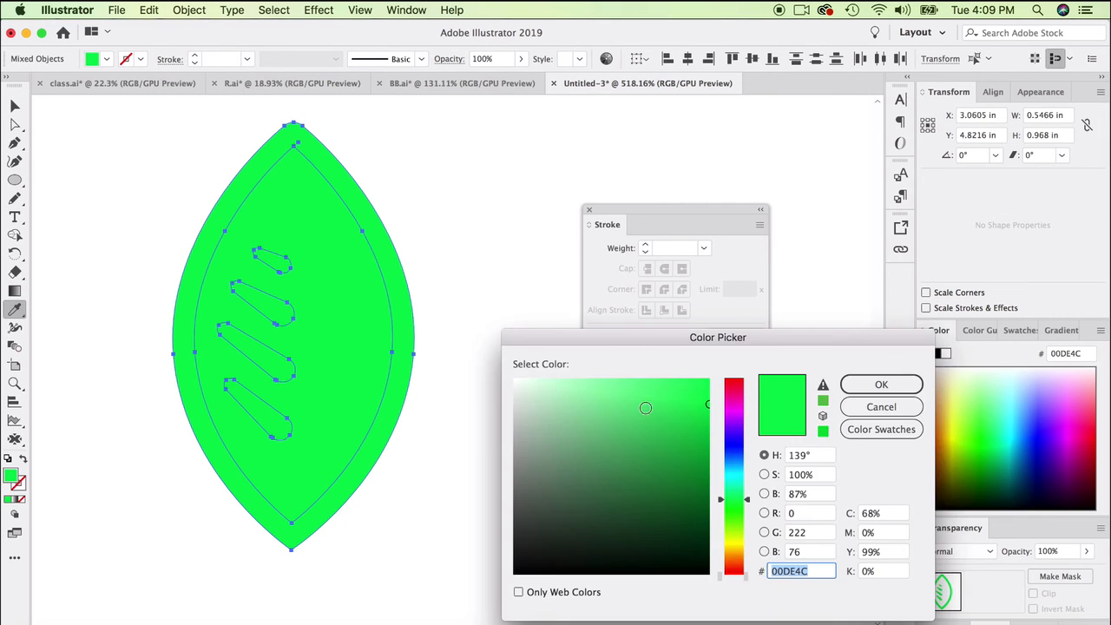
{"action": "left_click_drag", "start_coordinate": [685, 434], "coordinate": [711, 455]}
{"action": "left_click", "coordinate": [881, 385]}
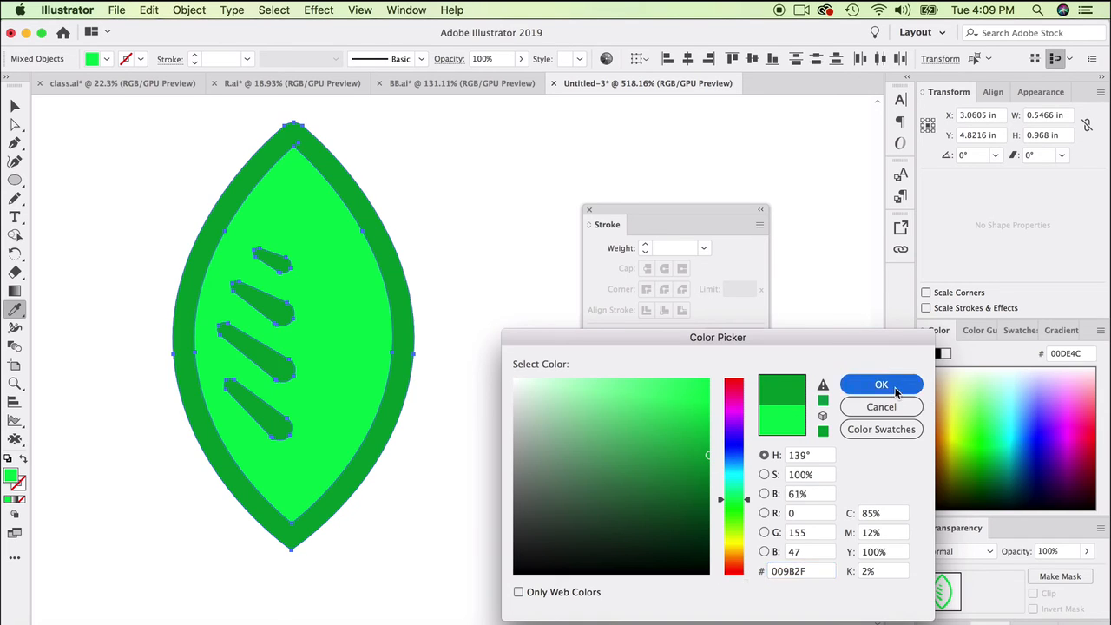
- Select the whole leaf with its veins and scale it down to about 0.30 in wide by 0.52 in high
{"action": "left_click", "coordinate": [15, 105]}
{"action": "left_click", "coordinate": [119, 323]}
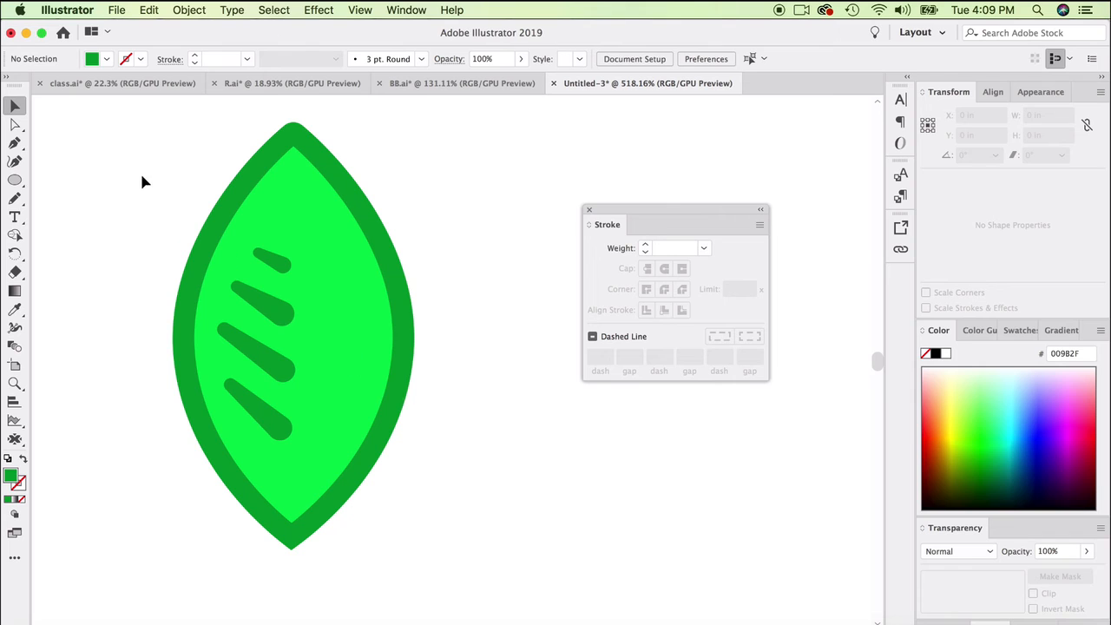
{"action": "left_click_drag", "start_coordinate": [143, 180], "coordinate": [417, 293]}
{"action": "left_click_drag", "start_coordinate": [415, 122], "coordinate": [300, 326]}
{"action": "left_click_drag", "start_coordinate": [262, 414], "coordinate": [325, 273]}
{"action": "scroll", "coordinate": [339, 380], "scroll_direction": "down", "scroll_amount": 4}
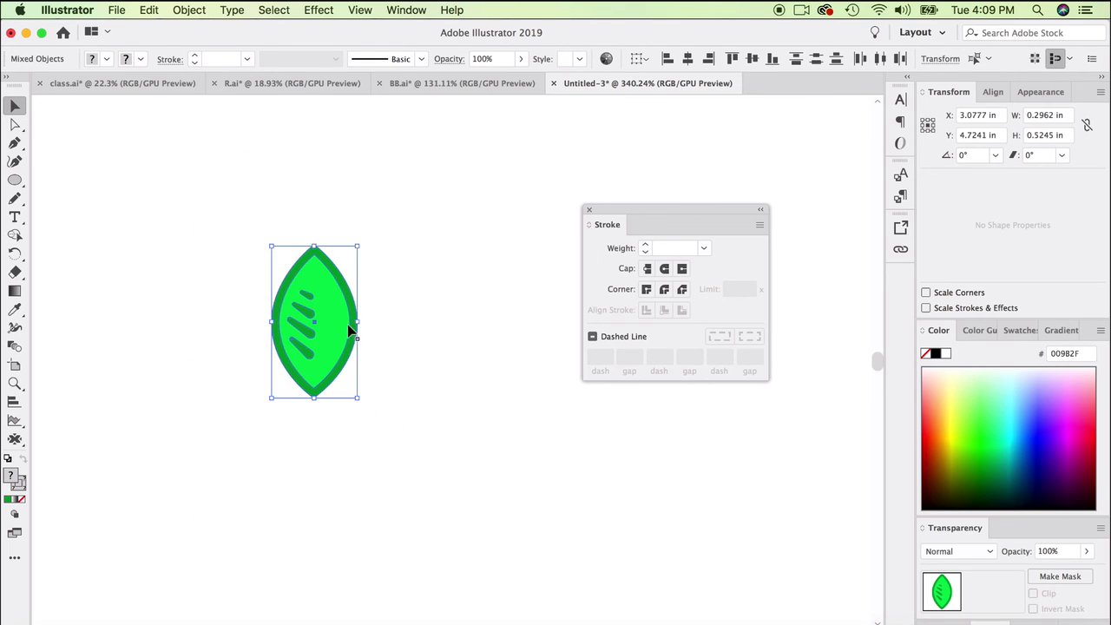
- Rotate the leaf about 66° counterclockwise and group all its parts
{"action": "left_click_drag", "start_coordinate": [364, 243], "coordinate": [271, 268]}
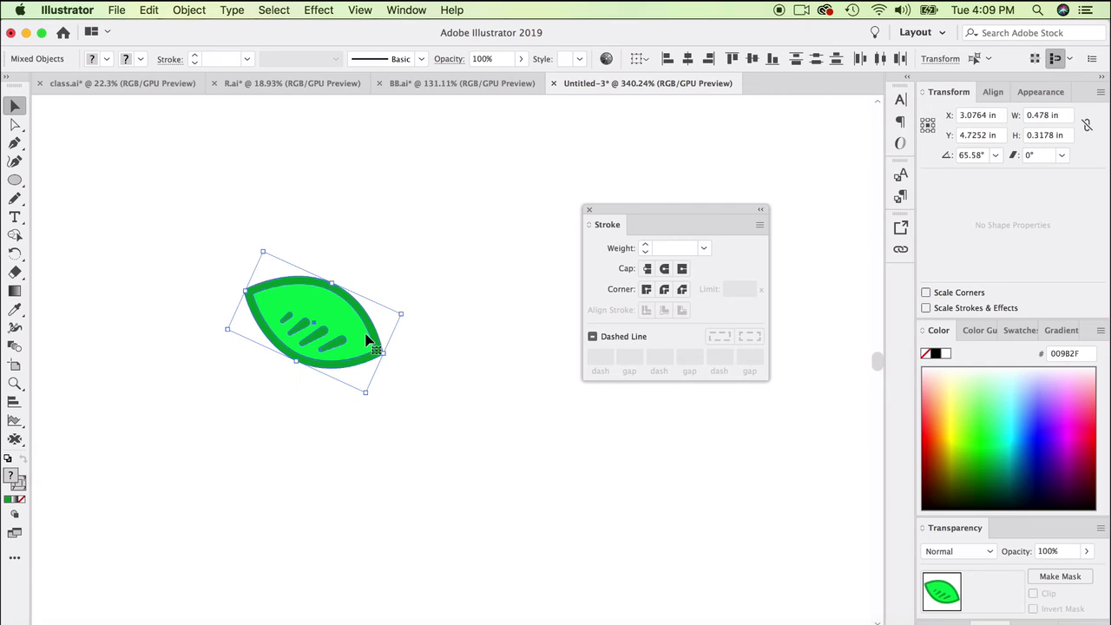
{"action": "right_click", "coordinate": [346, 293]}
{"action": "left_click", "coordinate": [385, 392]}
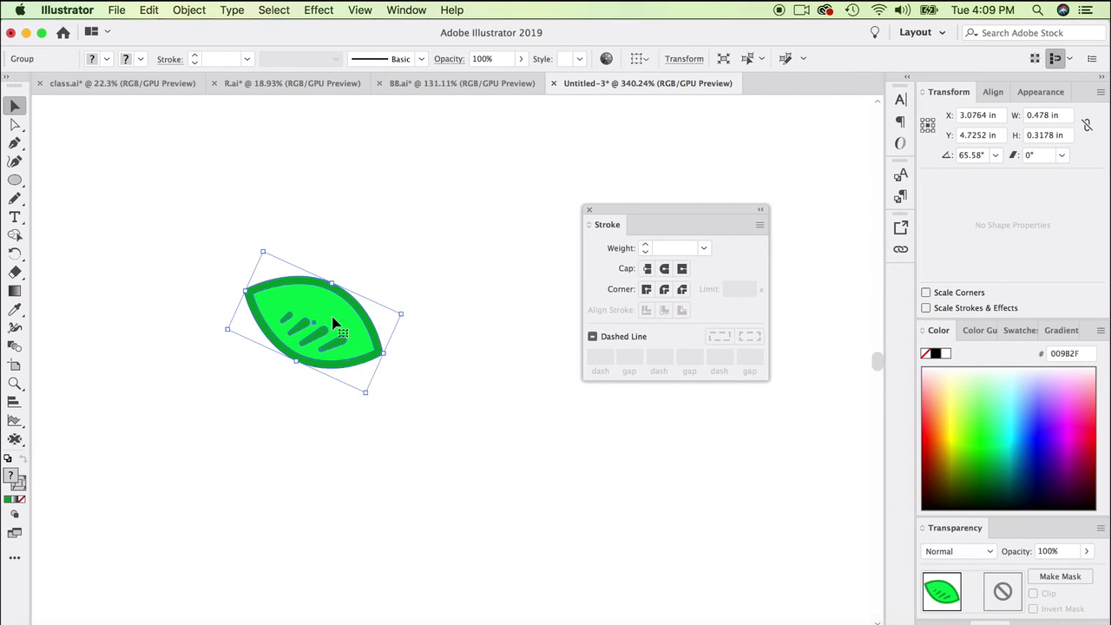
- Duplicate the leaf group above the original and reflect the copy across the vertical axis
{"action": "left_click_drag", "start_coordinate": [330, 328], "coordinate": [403, 236]}
{"action": "left_click", "coordinate": [193, 10]}
{"action": "mouse_move", "coordinate": [196, 33]}
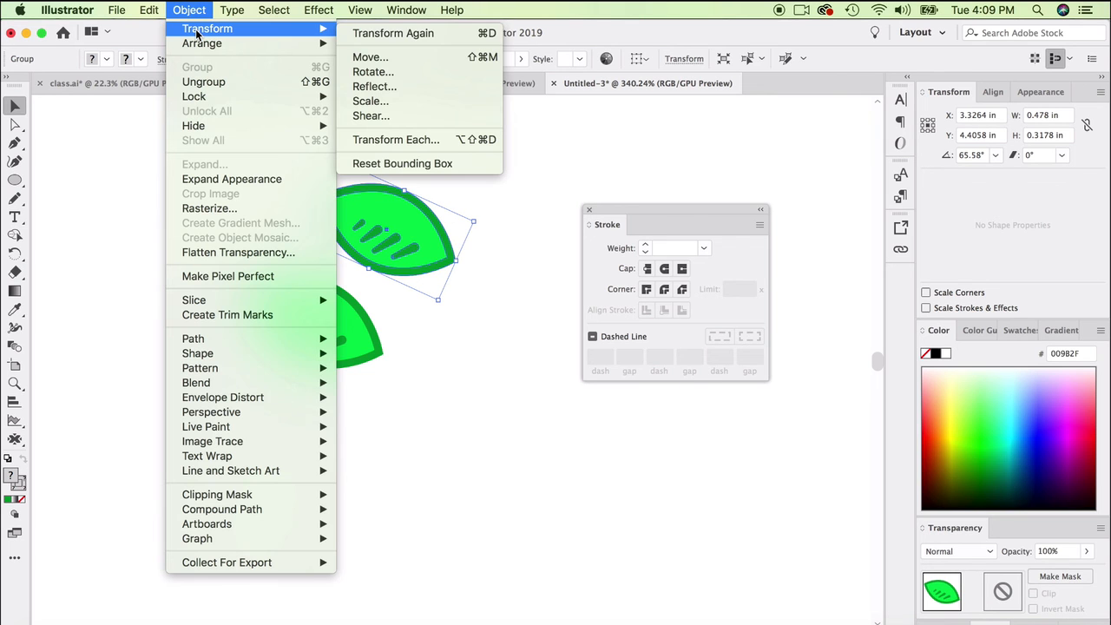
{"action": "left_click", "coordinate": [400, 85]}
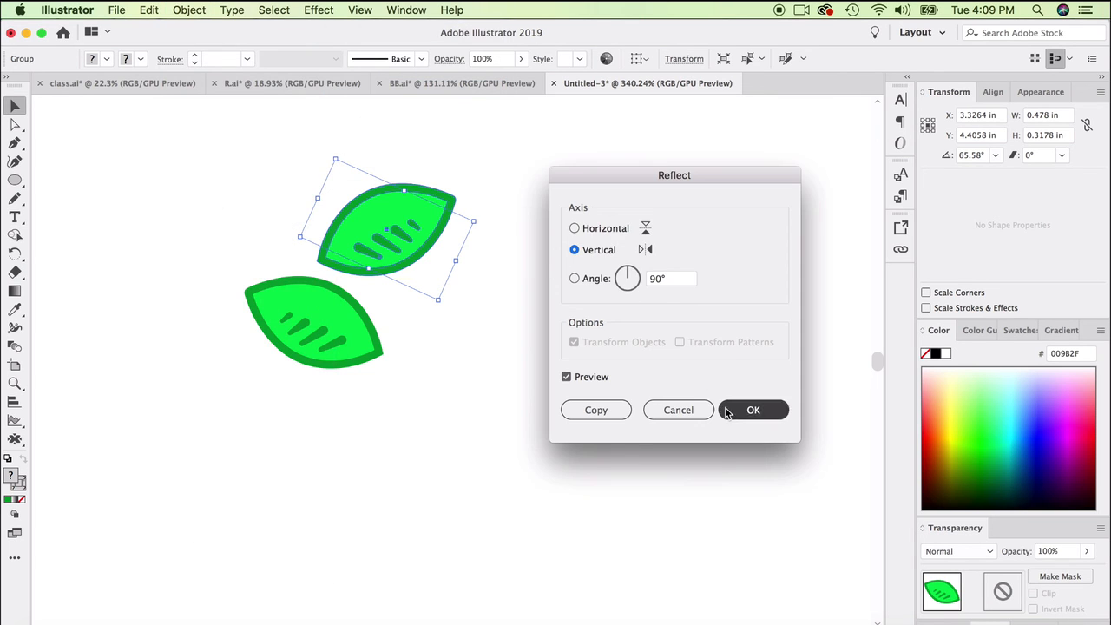
{"action": "key", "text": "Return"}
- Move the mirrored leaf level with the original so their lower inner tips nearly meet, and deselect it
{"action": "left_click_drag", "start_coordinate": [425, 245], "coordinate": [447, 316]}
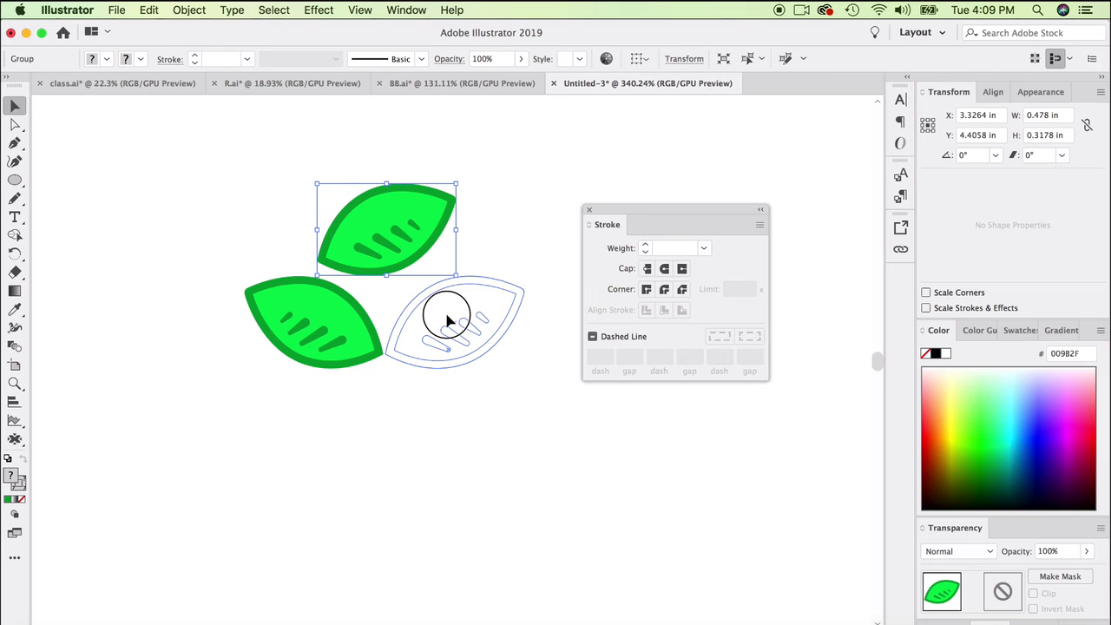
{"action": "left_click", "coordinate": [479, 200]}
{"action": "scroll", "coordinate": [363, 295], "scroll_direction": "up", "scroll_amount": 2}
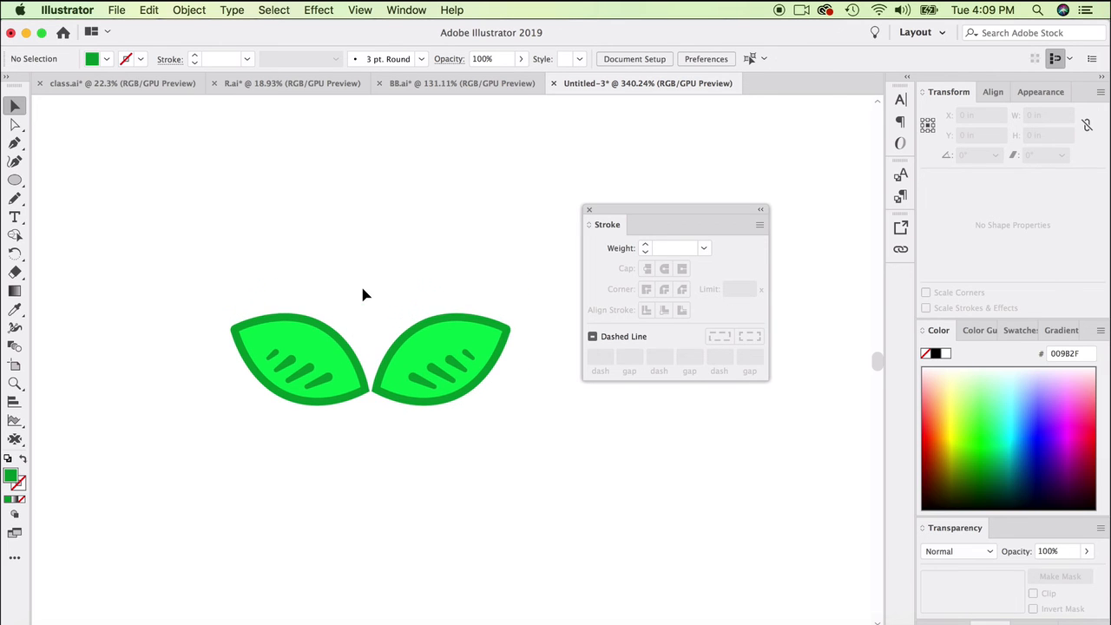